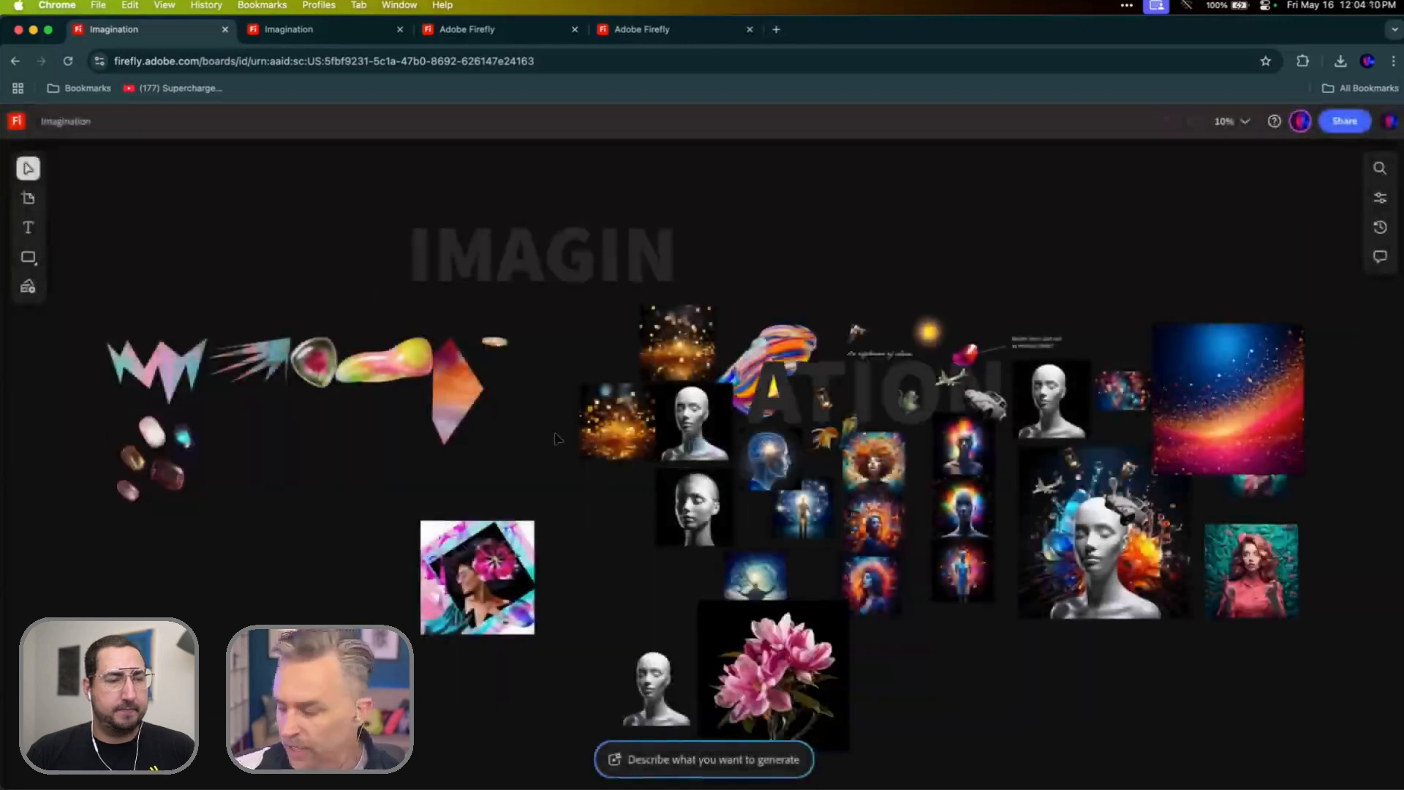
- Drag the mannequin head image from the NextLevel Finder folder onto the Imagination board
key(super+w)
click(251, 773)
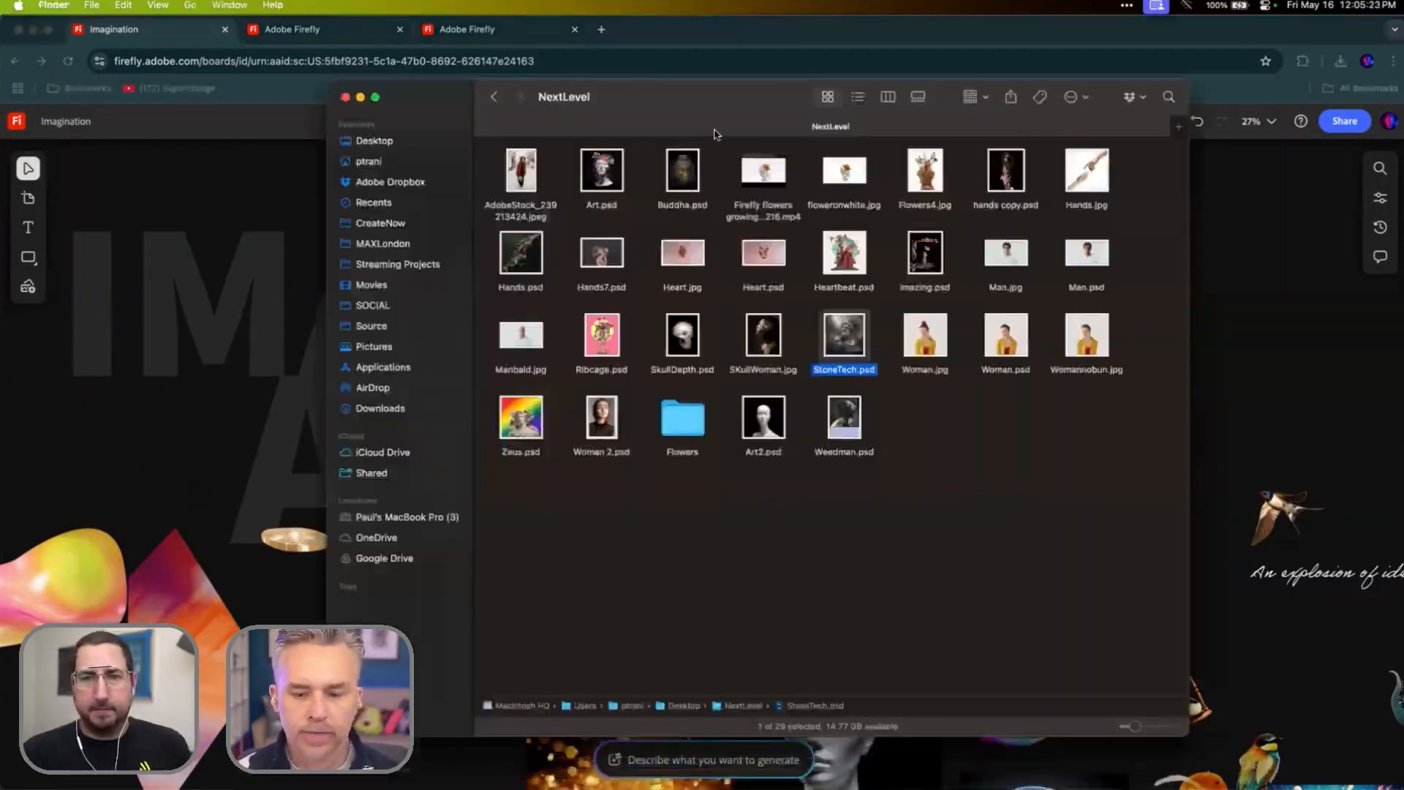
drag(715, 133, 796, 172)
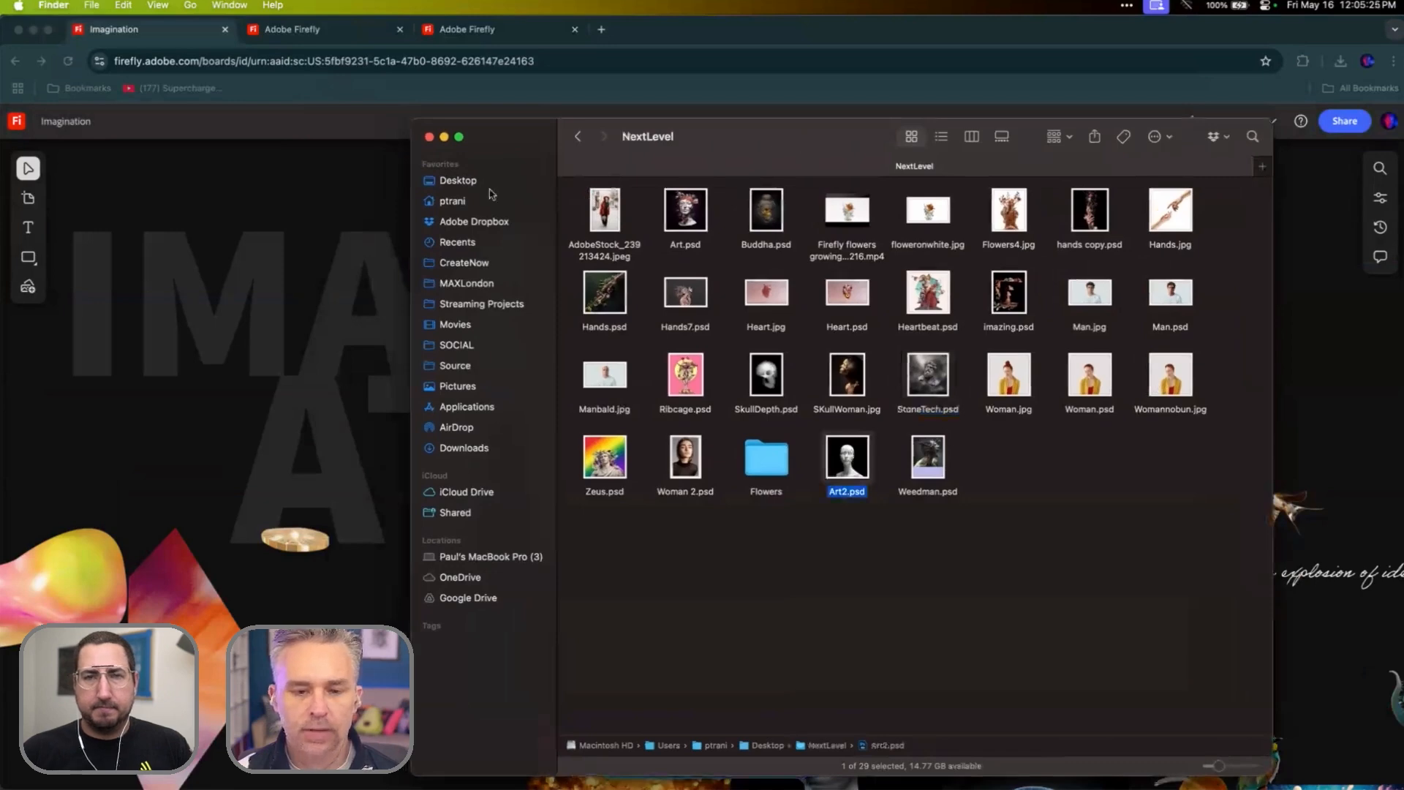
drag(768, 324, 307, 395)
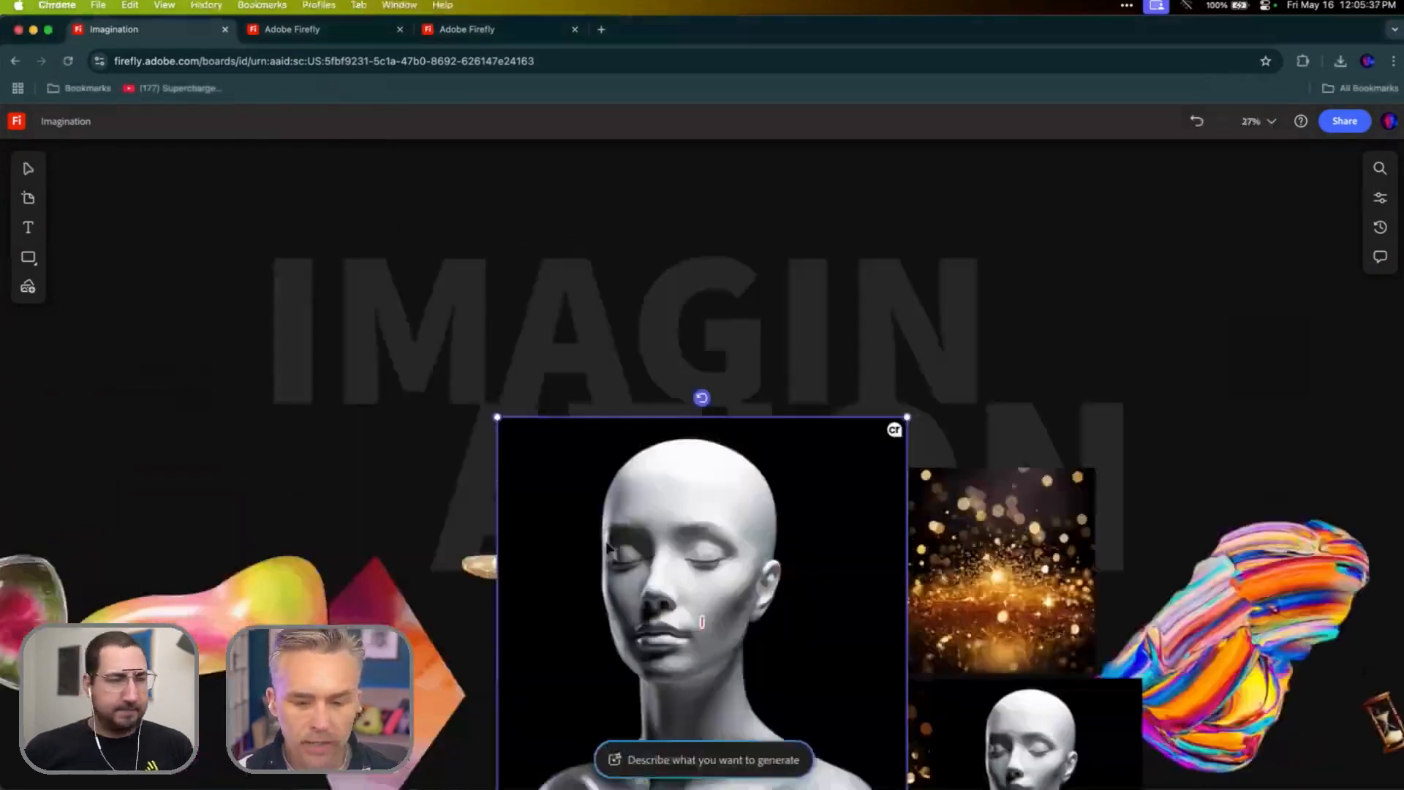
- Move the head image up and place the teal-and-pink explosion result on the board
mouse_move(609, 546)
mouse_down()
mouse_move(457, 344)
mouse_move(463, 303)
mouse_up()
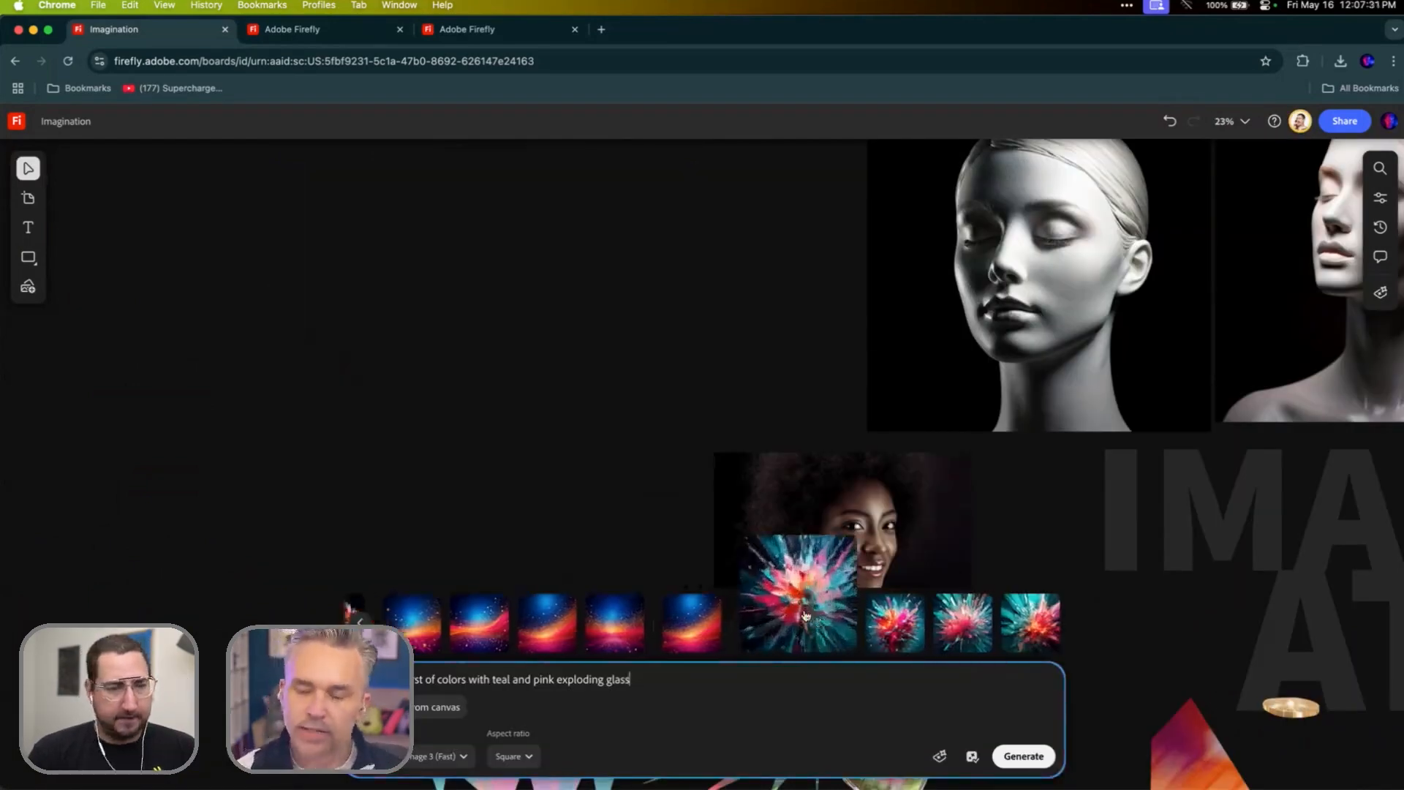
click(804, 617)
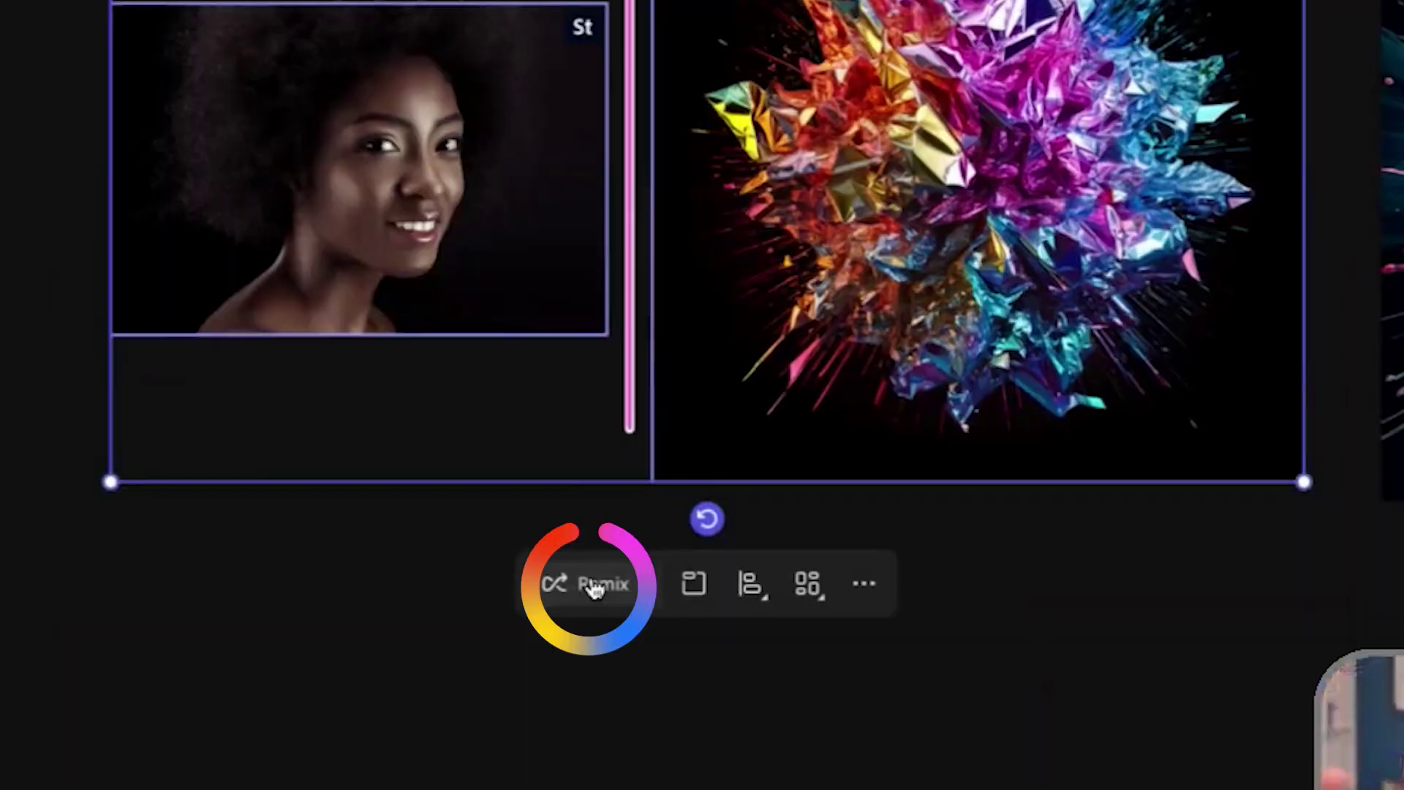
- Remix the portrait with the crystal burst into four variations, then select the colourful burst image
click(592, 588)
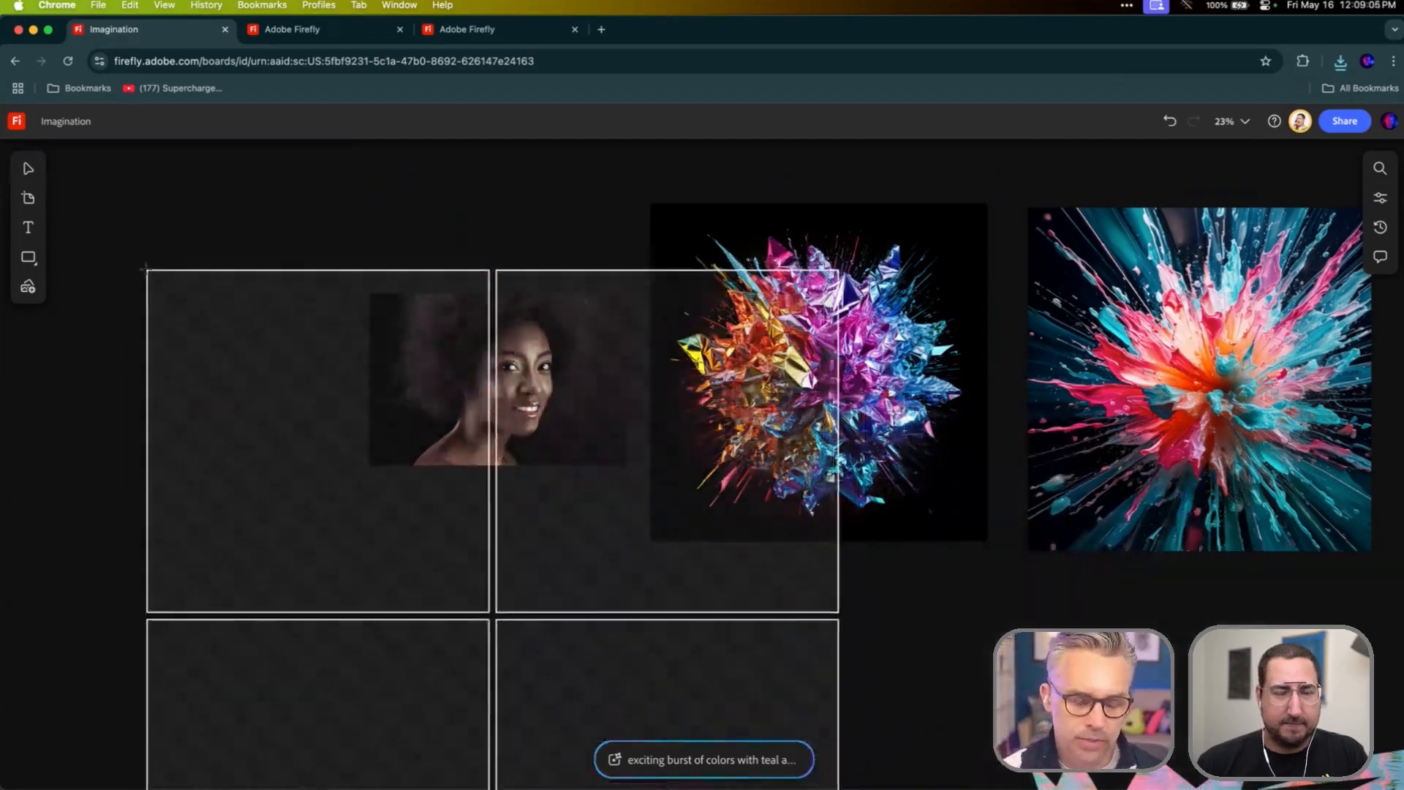
scroll(133, 270, down, 3)
scroll(131, 274, down, 2)
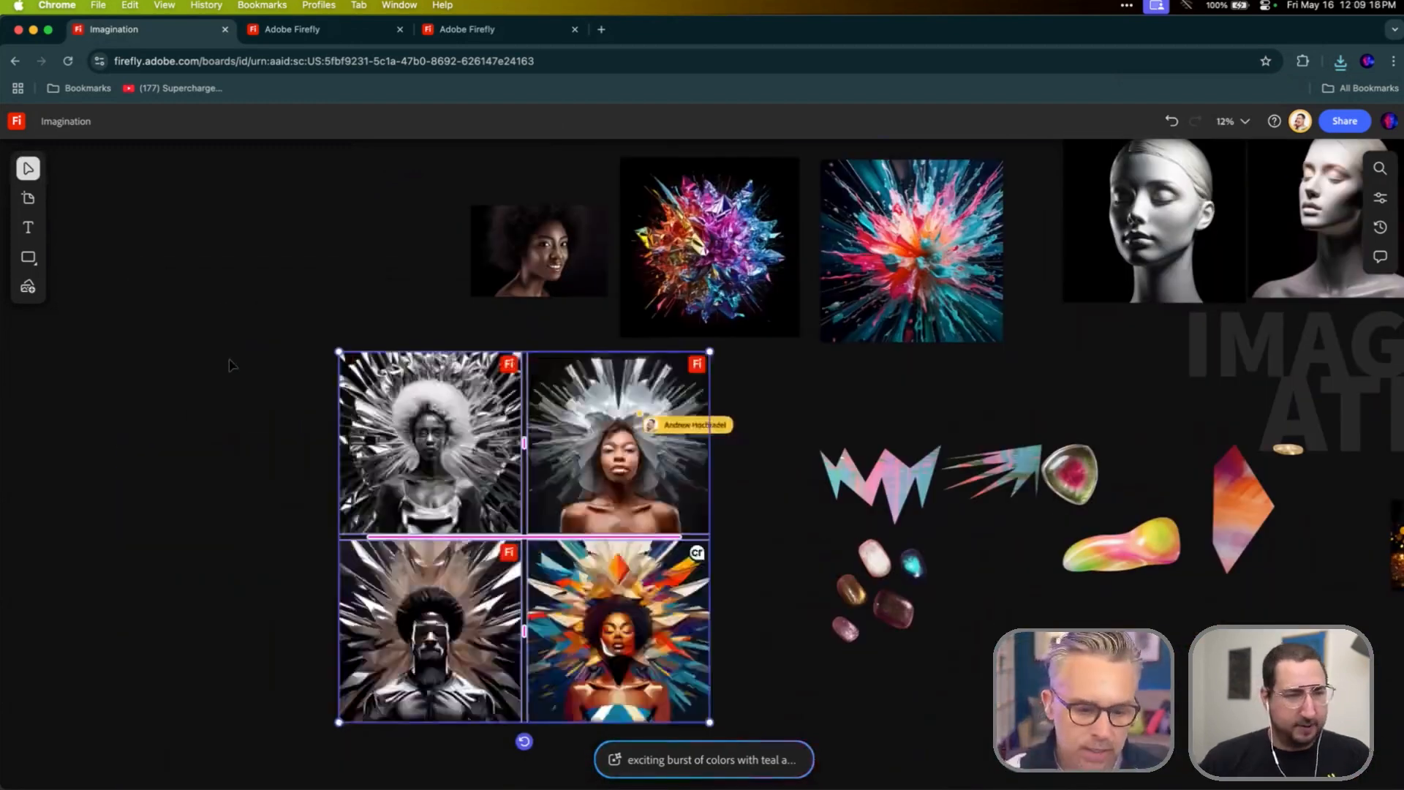
click(497, 232)
click(376, 266)
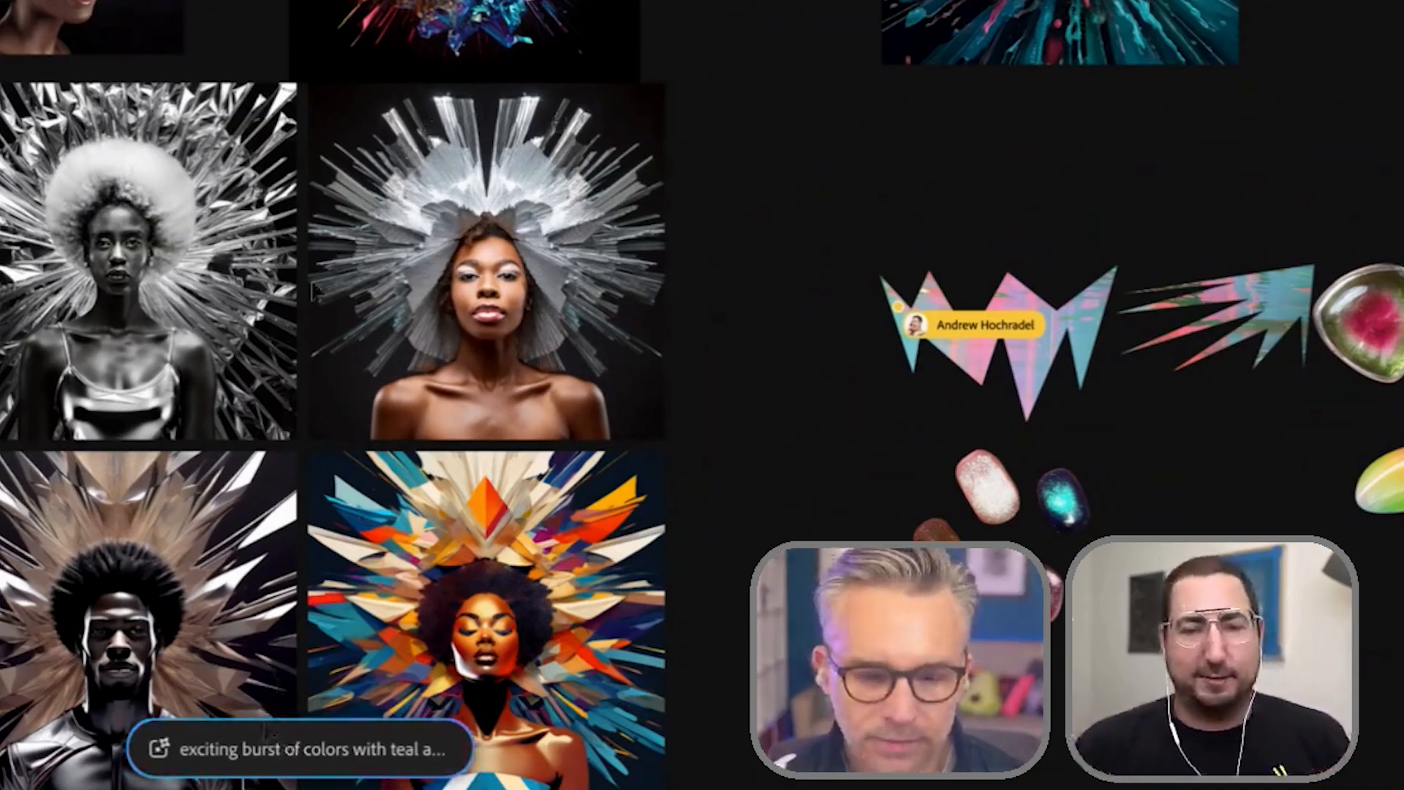
click(266, 734)
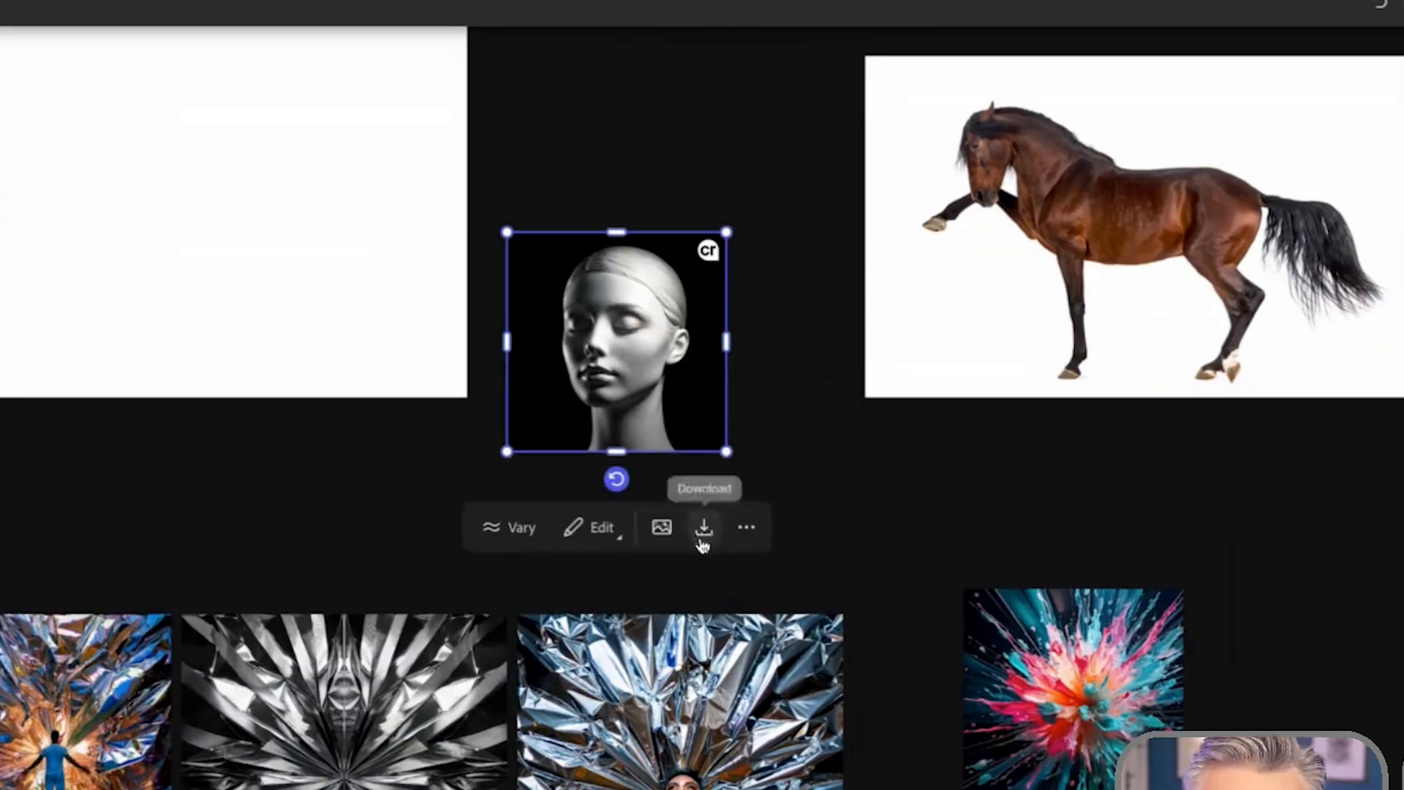
- Download the mannequin head image and switch over to Photoshop
click(703, 527)
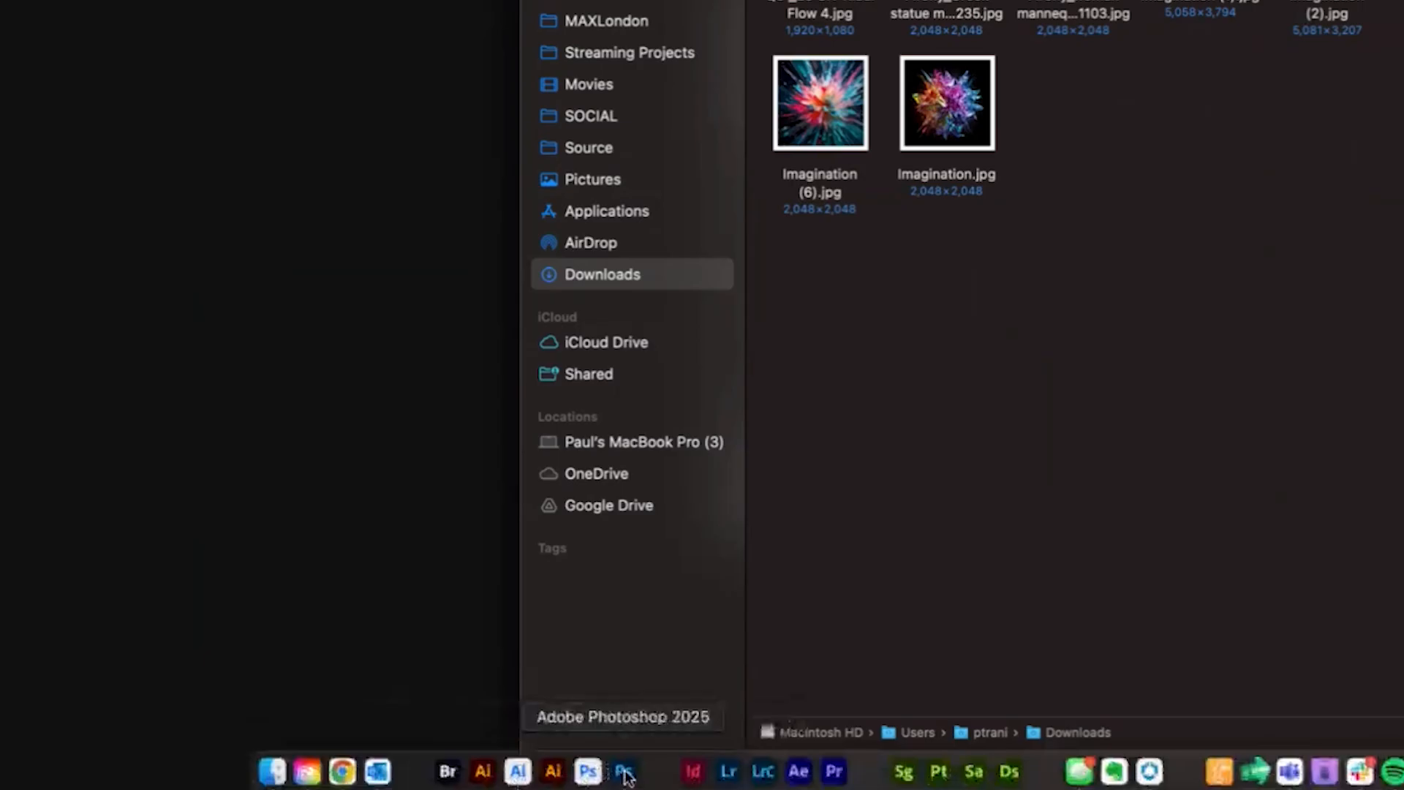
click(624, 772)
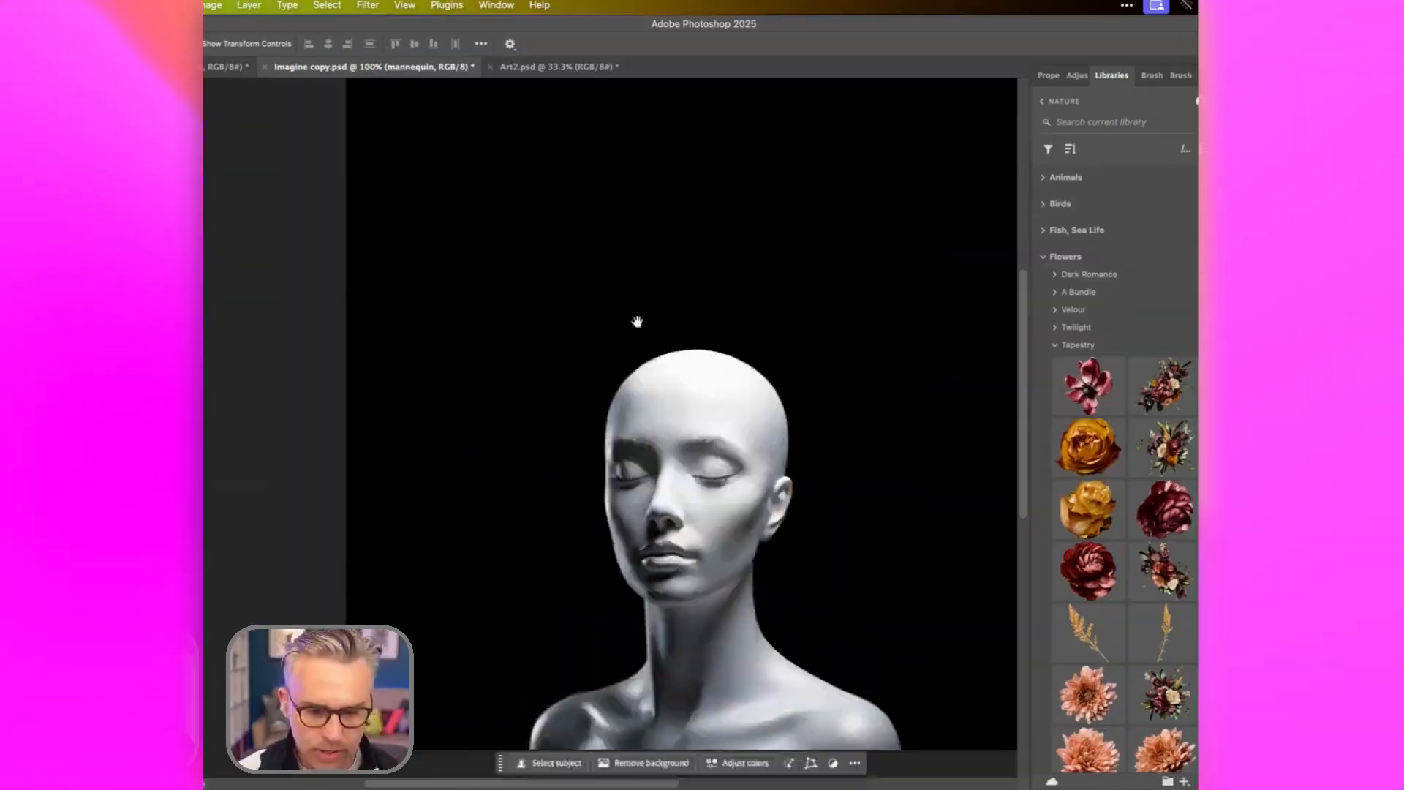
scroll(521, 355, right, 3)
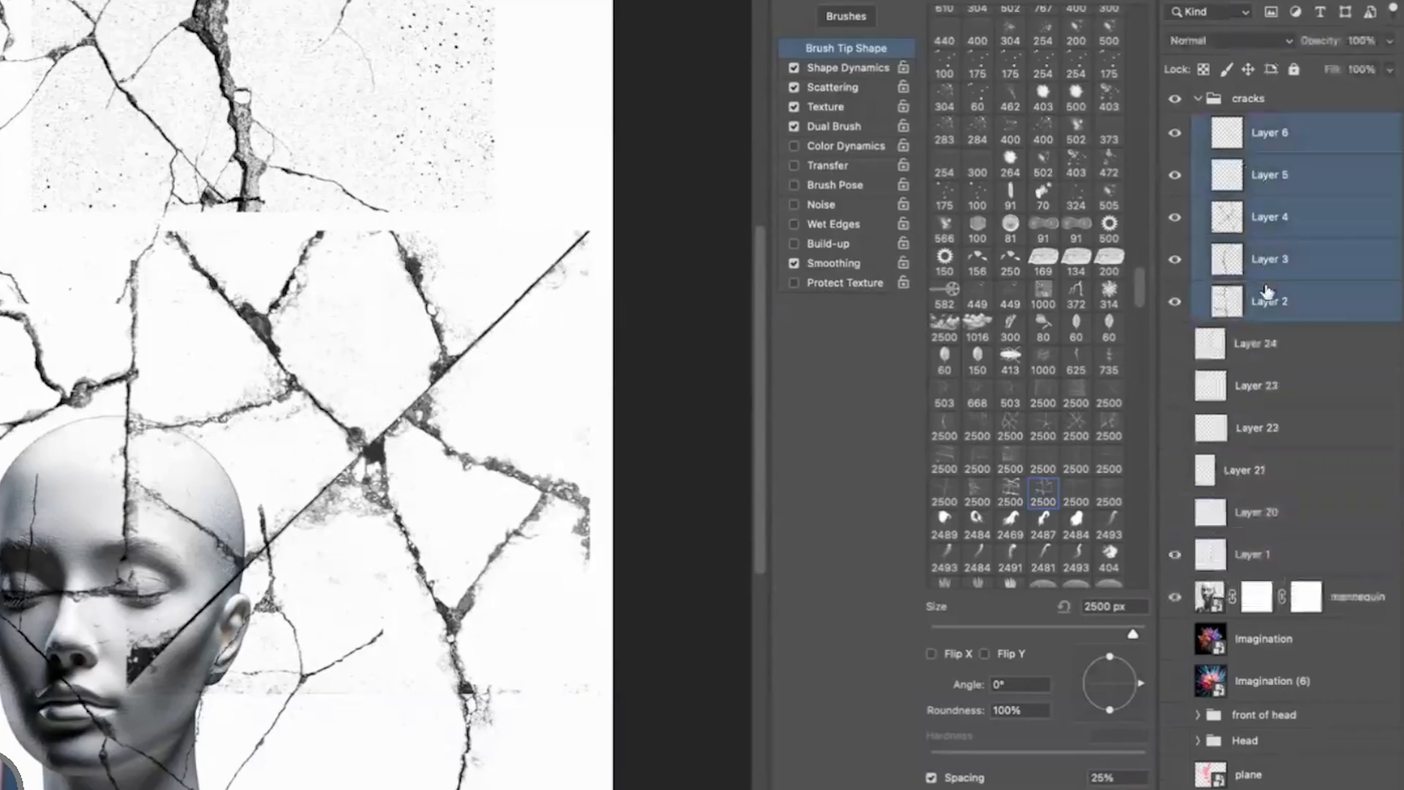
- Move crack Layers 2–6 below Layer 20 and hide them
drag(1272, 305, 1278, 499)
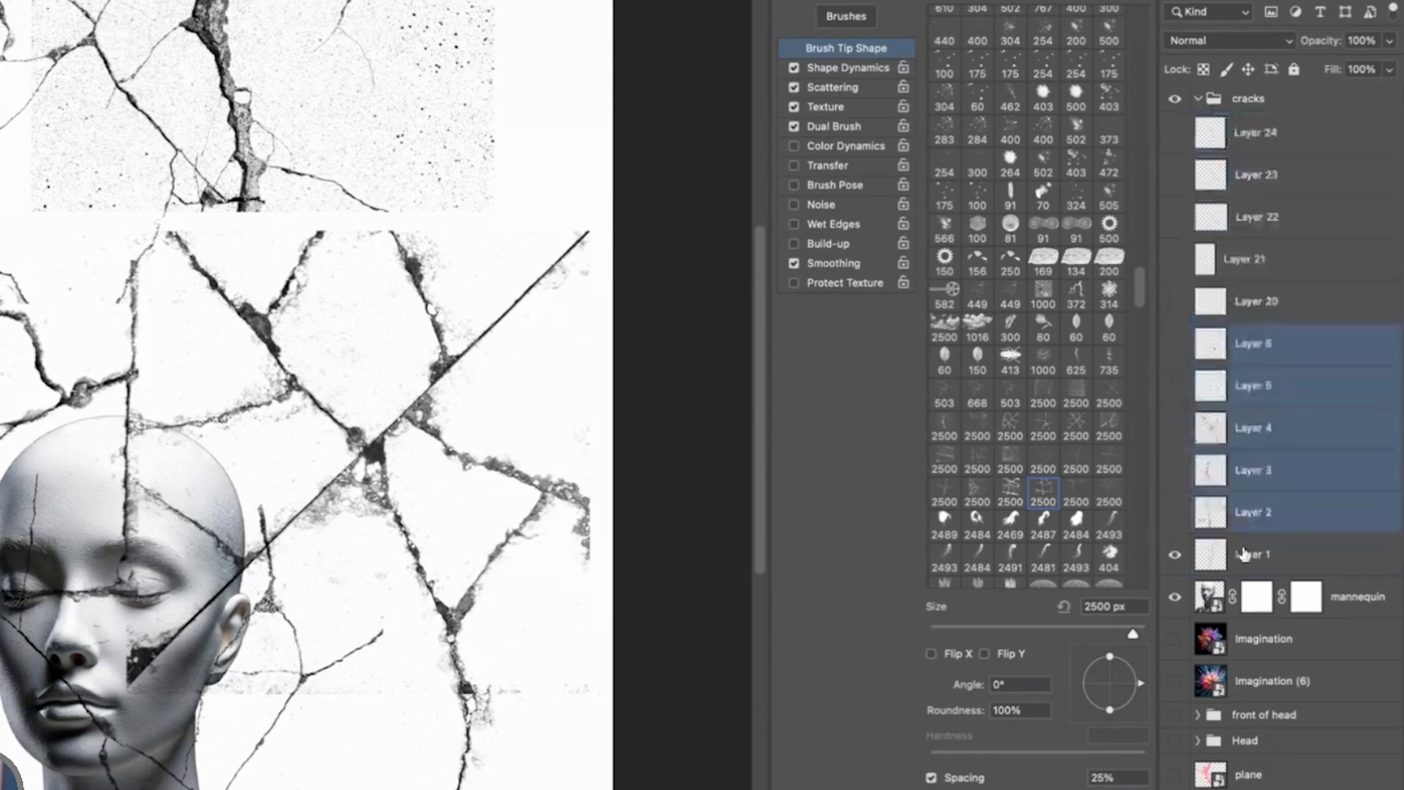
drag(1244, 555, 1257, 568)
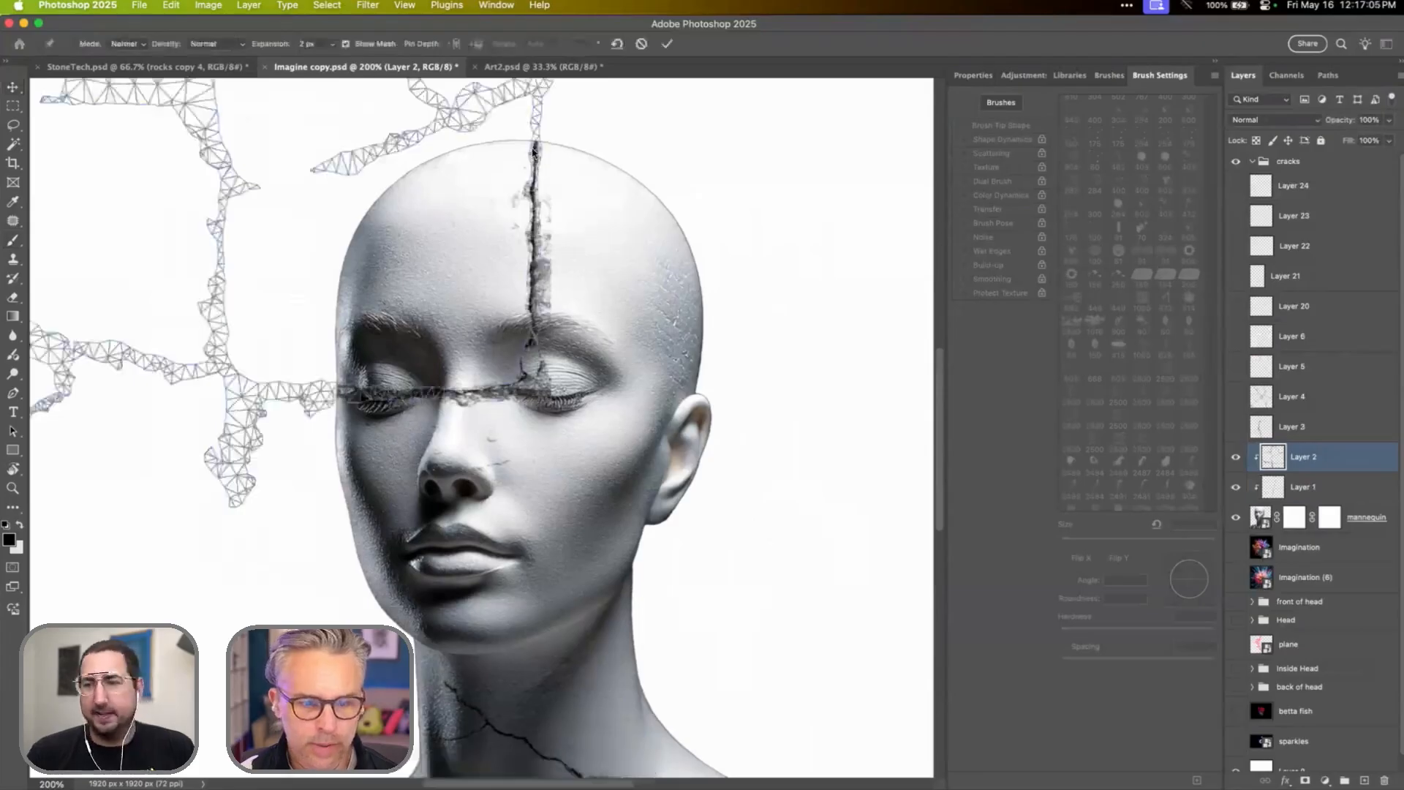
- Puppet Warp the Layer 2 crack so it bends across the eyes and runs down the cheek
drag(534, 157, 560, 255)
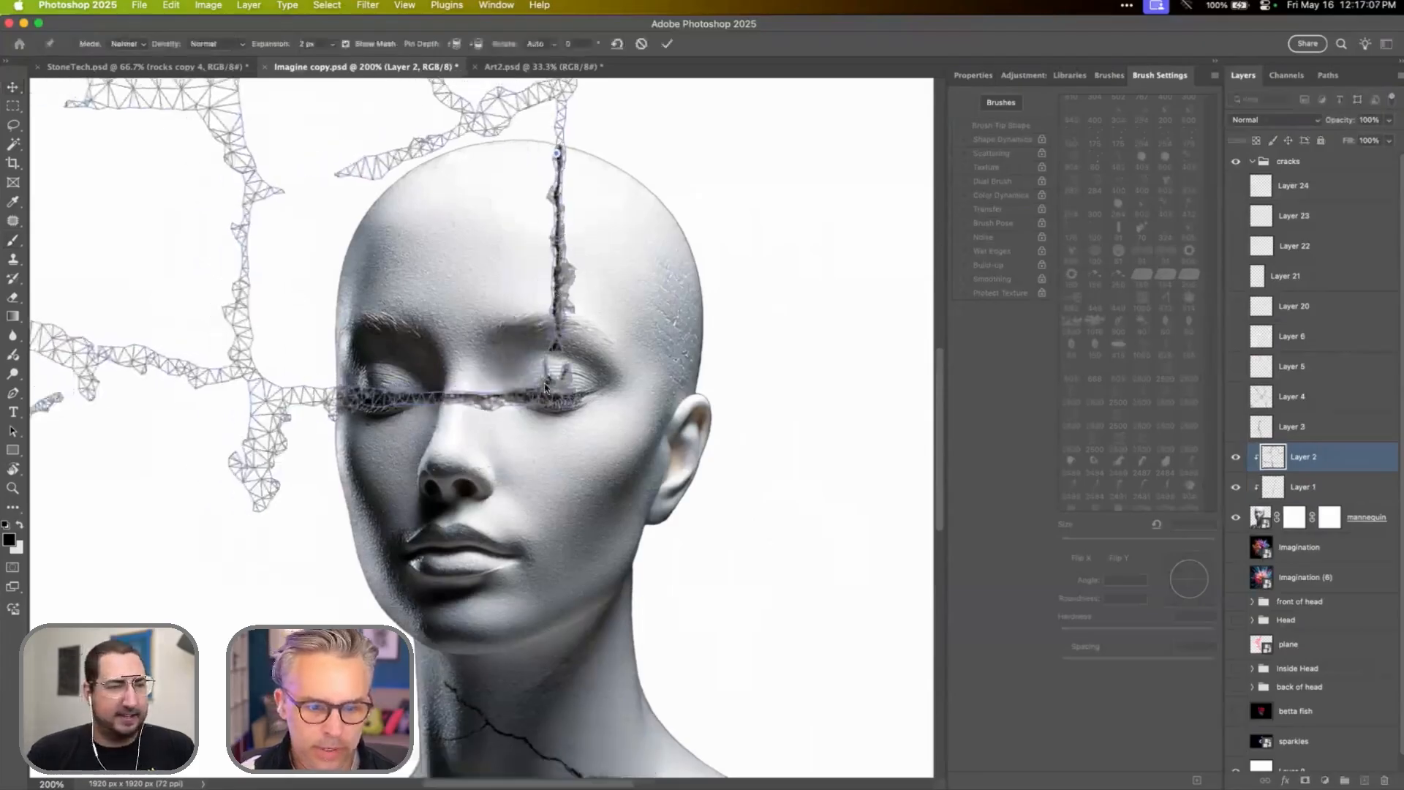
drag(548, 383, 555, 377)
drag(463, 390, 461, 354)
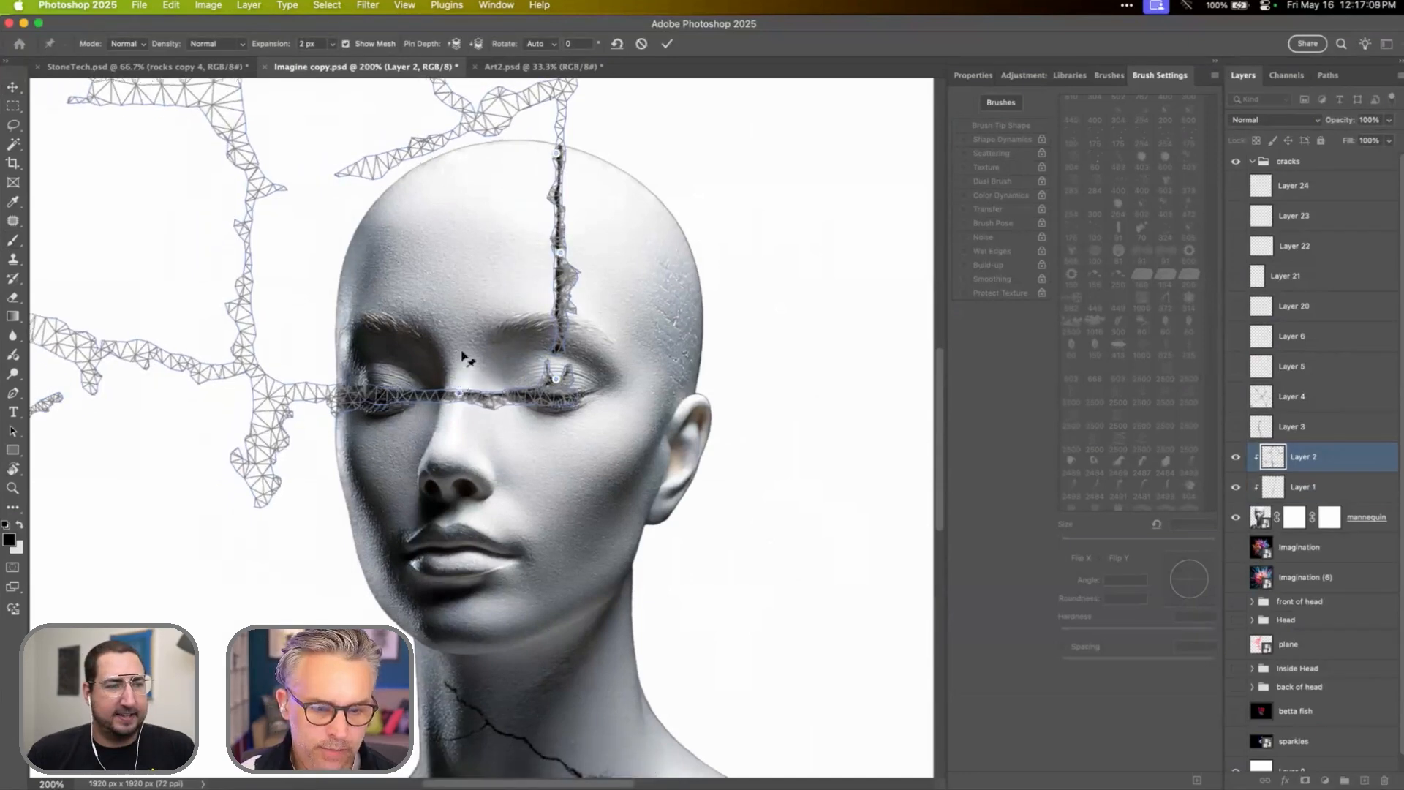
drag(359, 330, 390, 440)
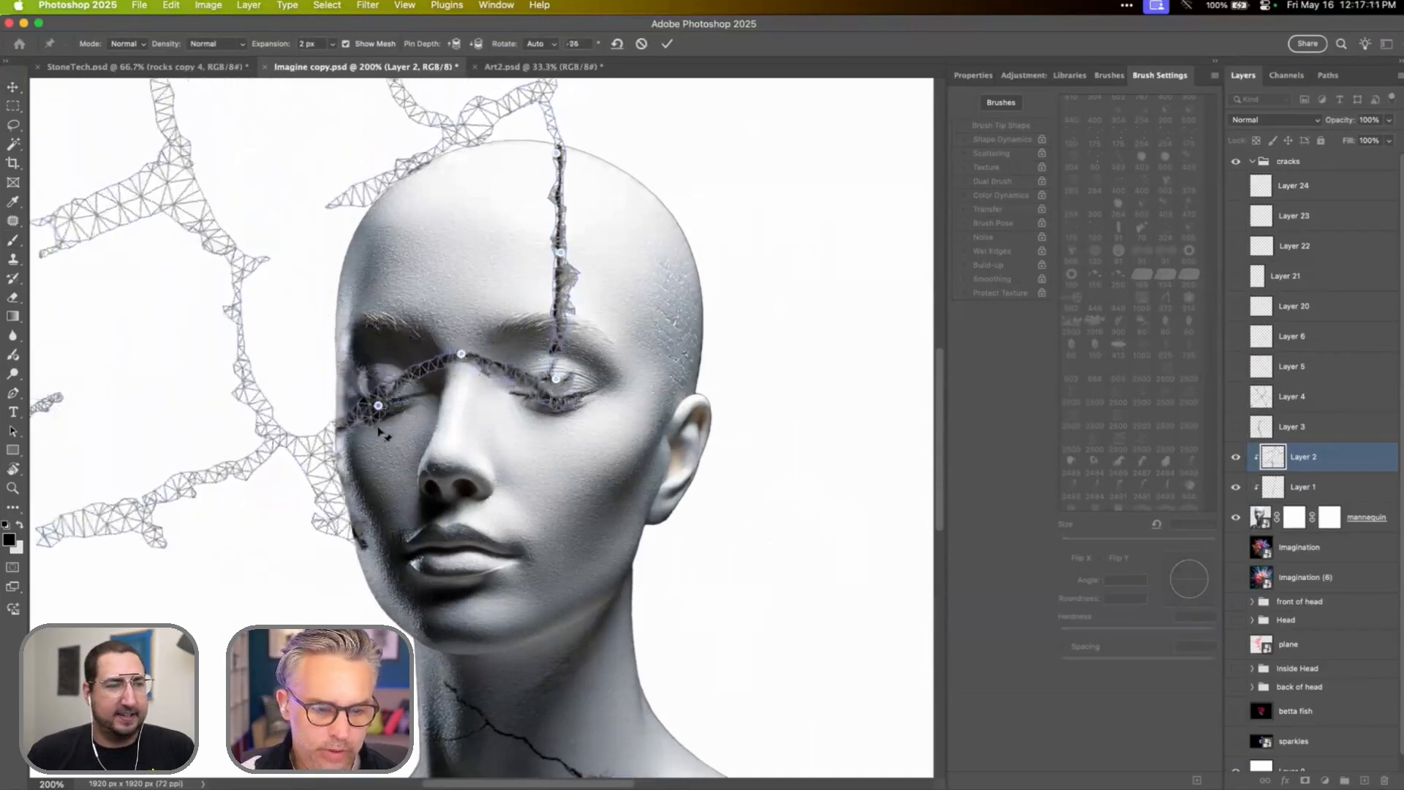
click(498, 383)
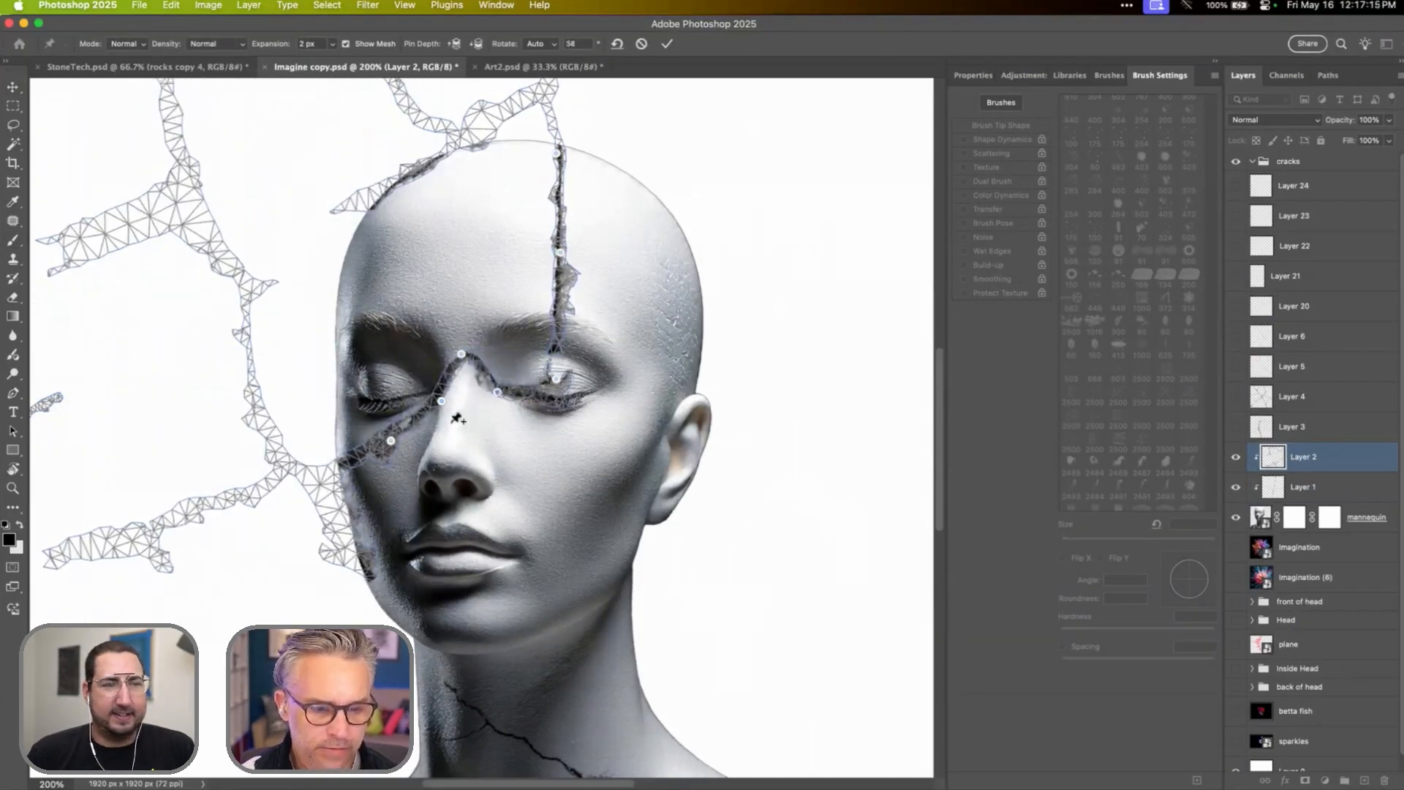
key(Return)
- Merge cracks and mannequin into Layer 3, duplicate it, and mask the top-right head shard
key(ctrl+e)
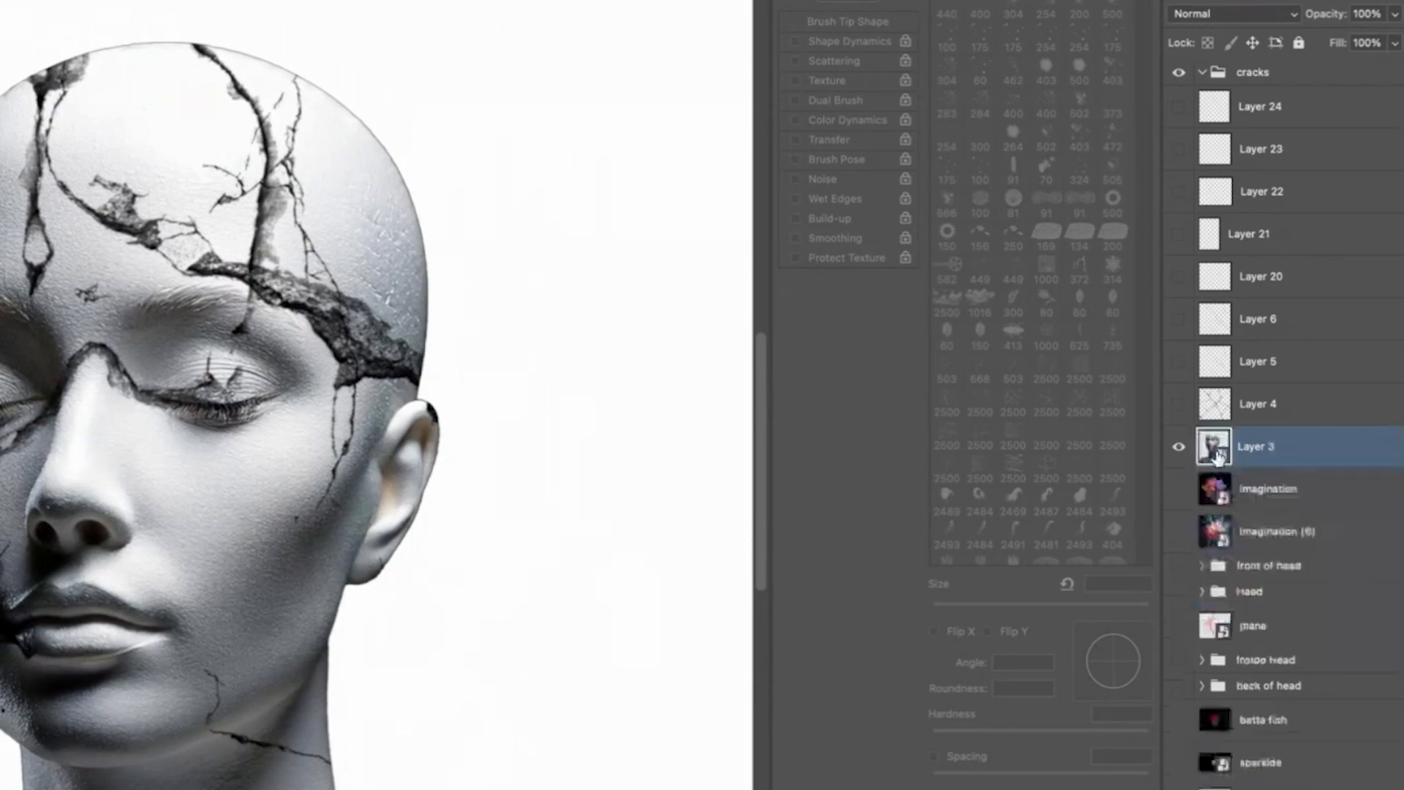
key(ctrl+j)
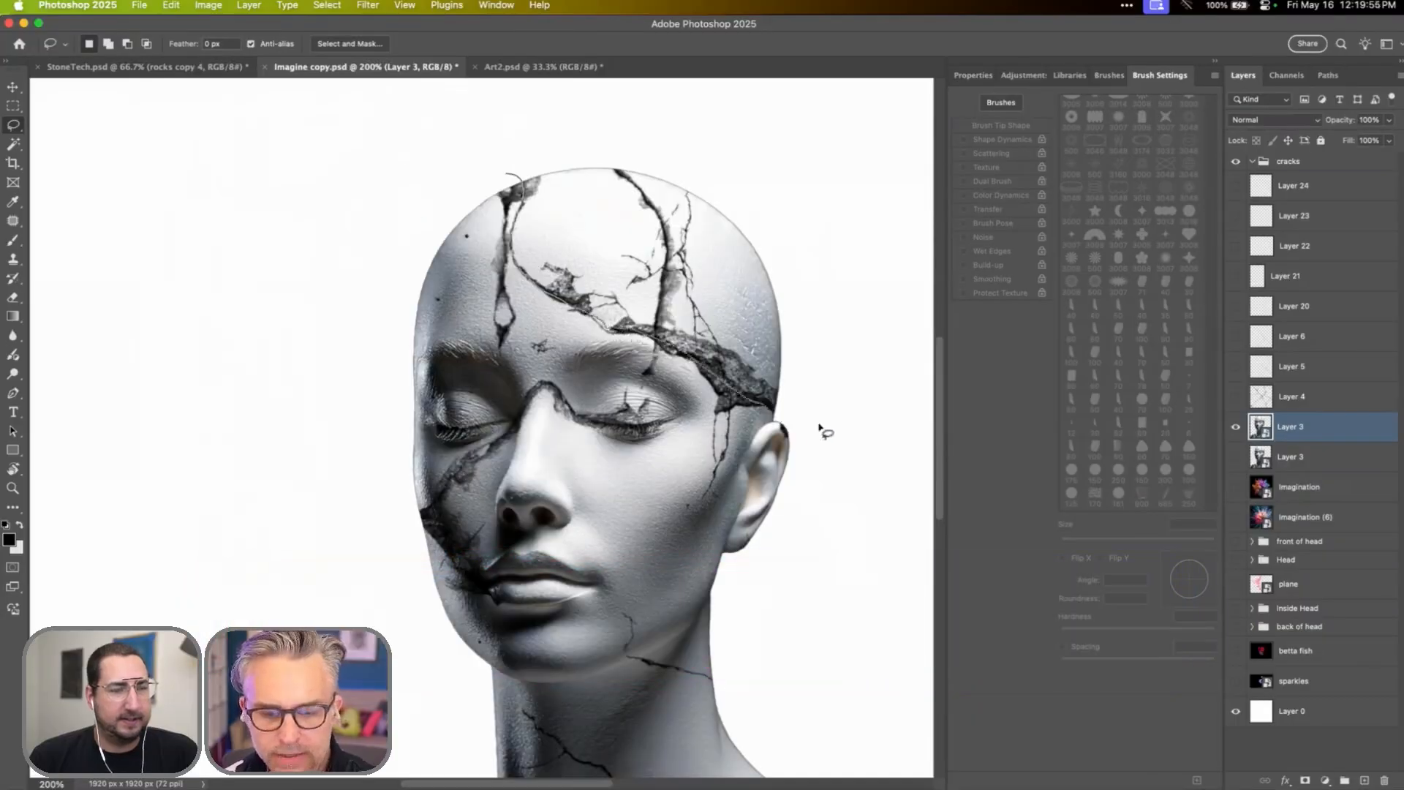
drag(472, 156, 474, 157)
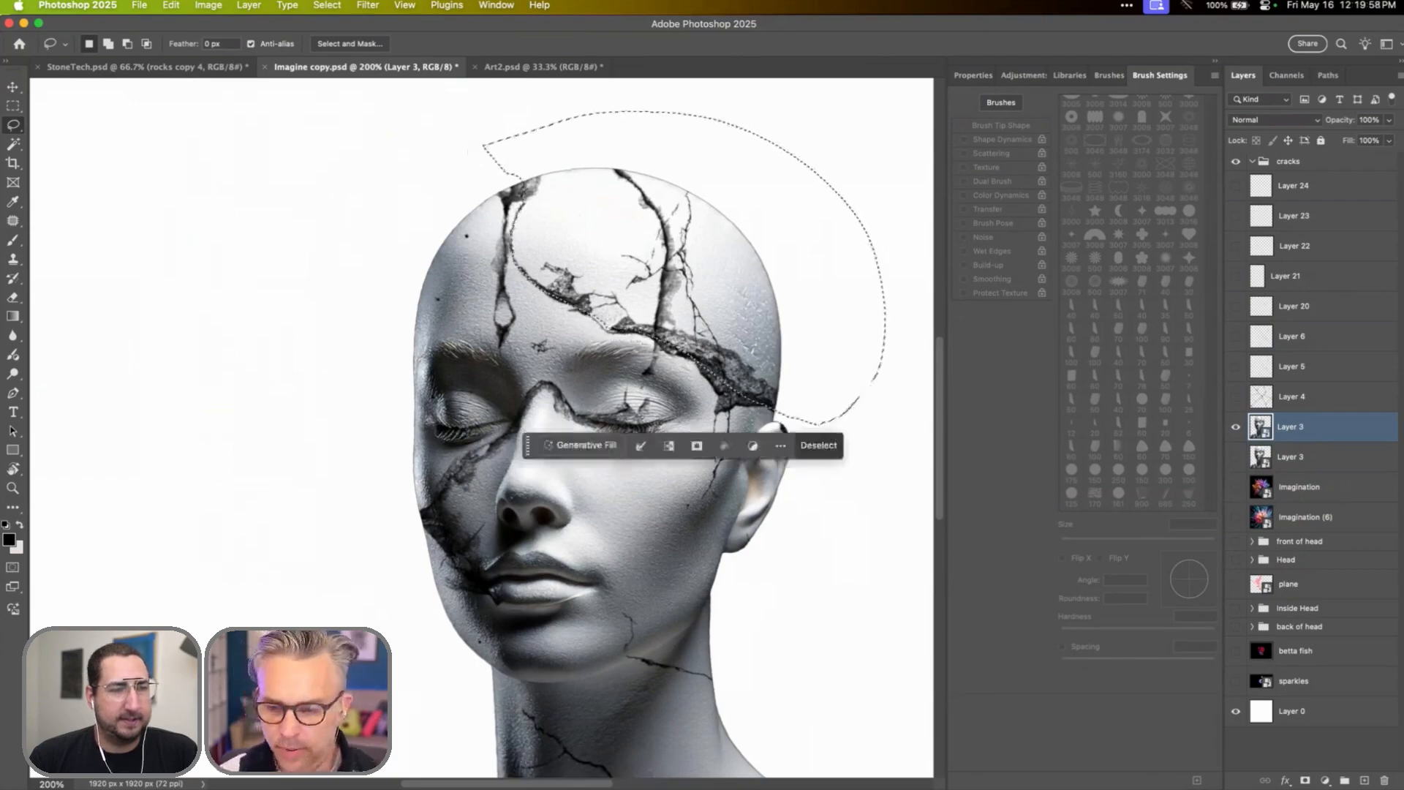
drag(1342, 431, 1306, 724)
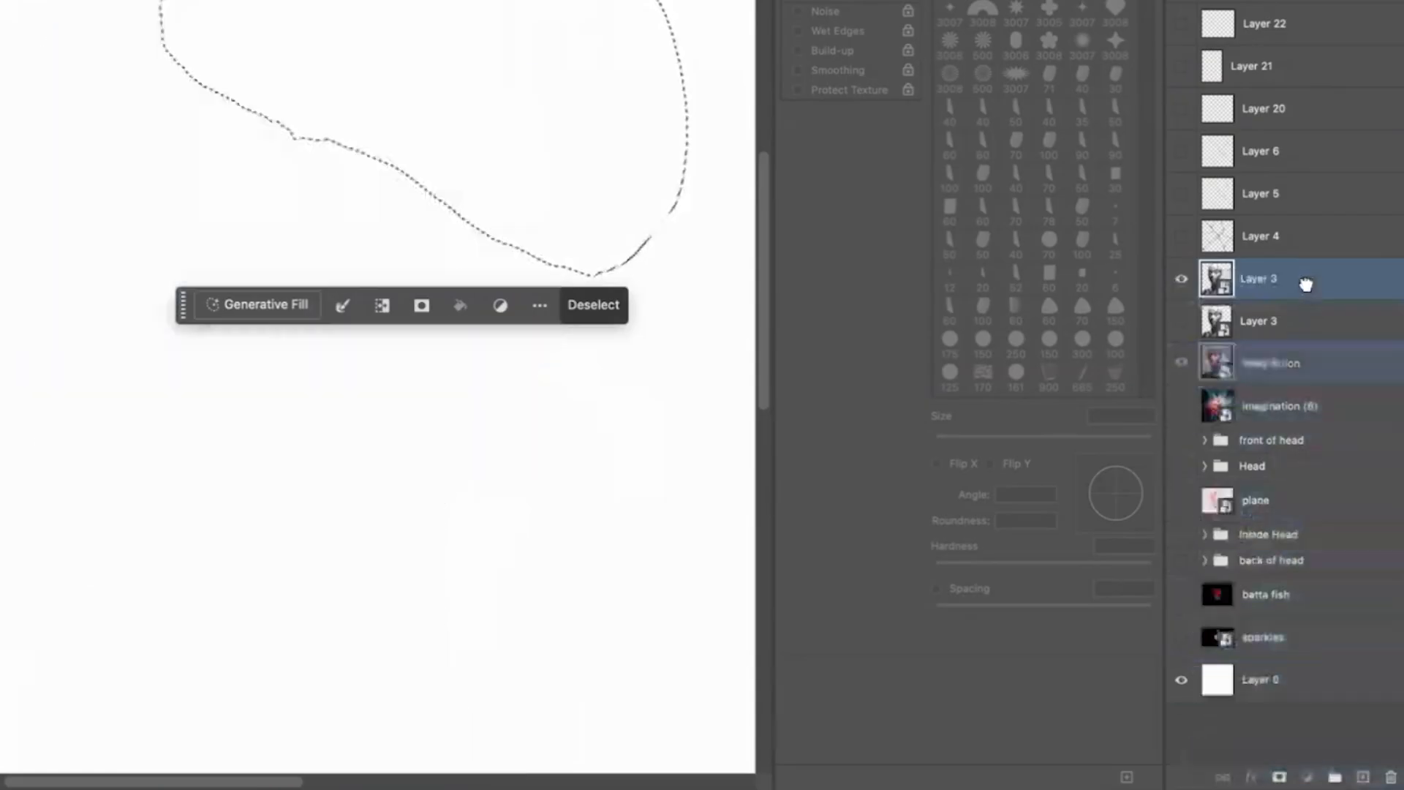
drag(1335, 635, 1361, 775)
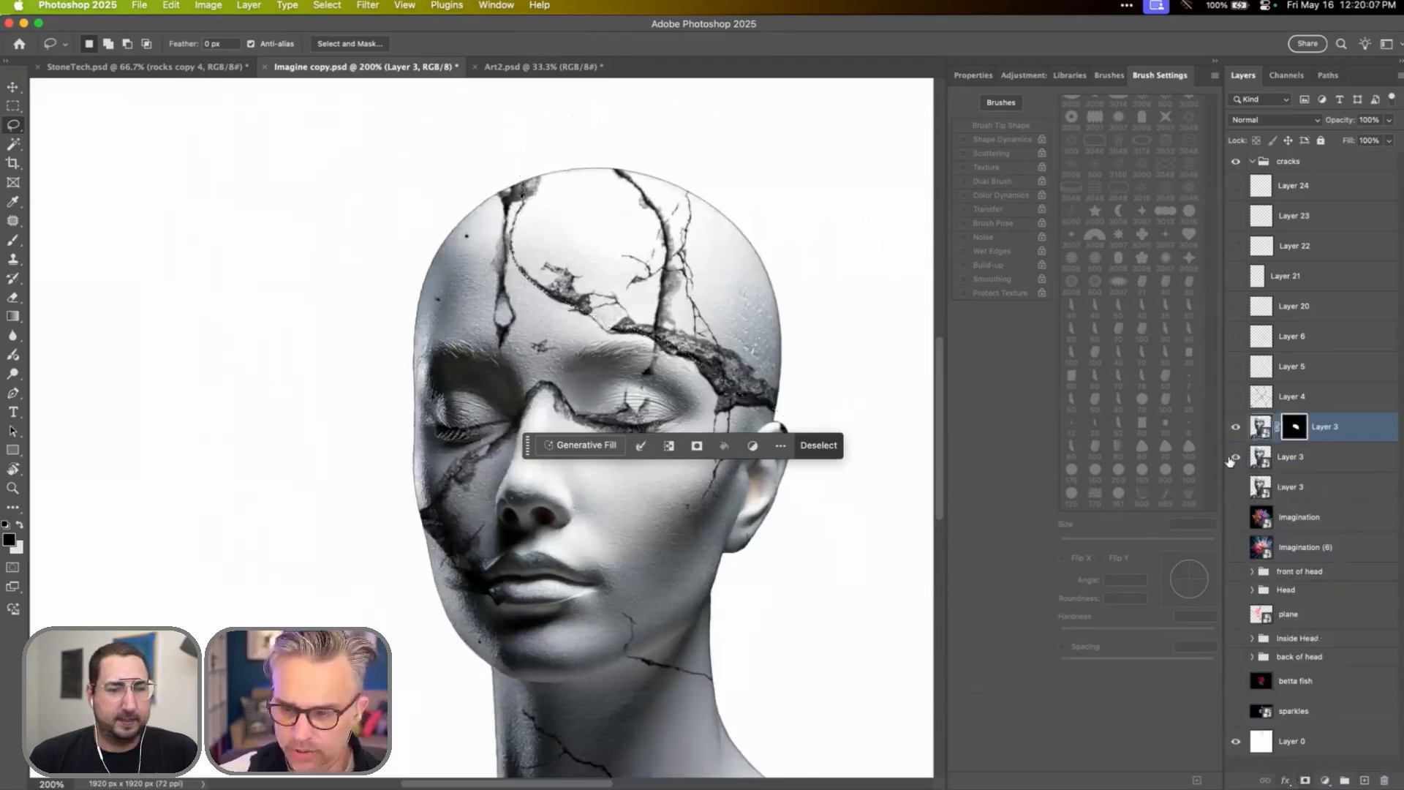
- Copy the shard mask to the lower Layer 3 and invert it so the face shows
click(1234, 458)
click(1235, 457)
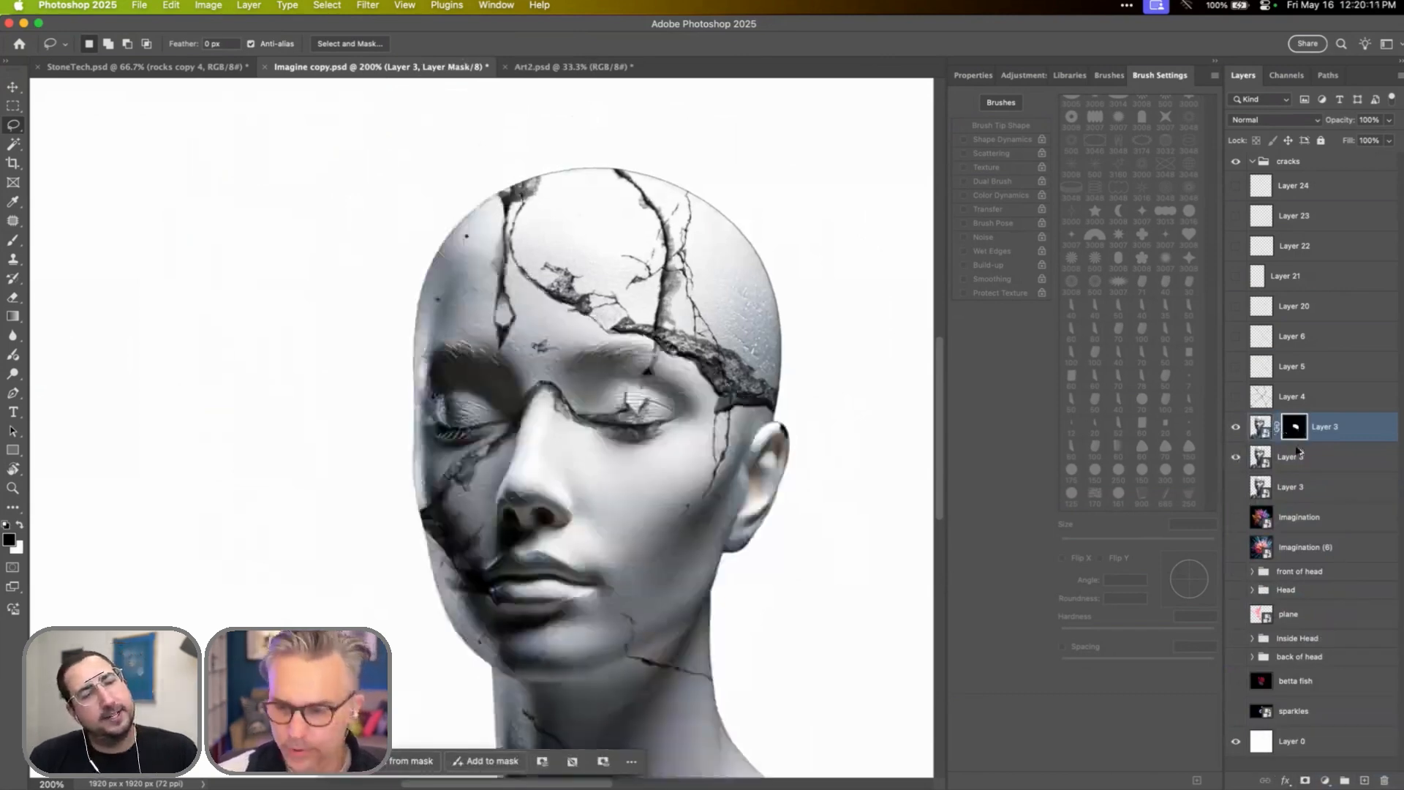
drag(1296, 453, 1299, 459)
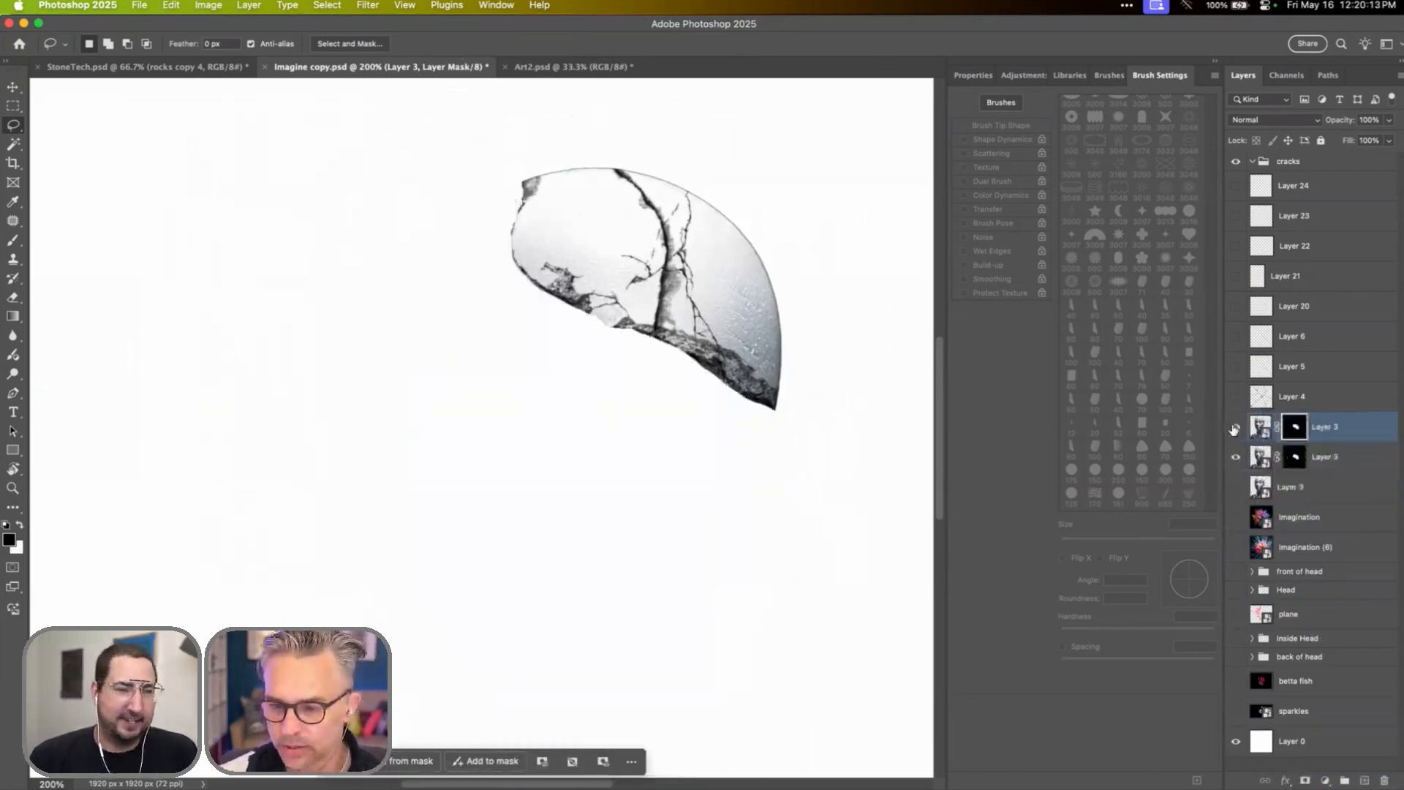
click(1244, 457)
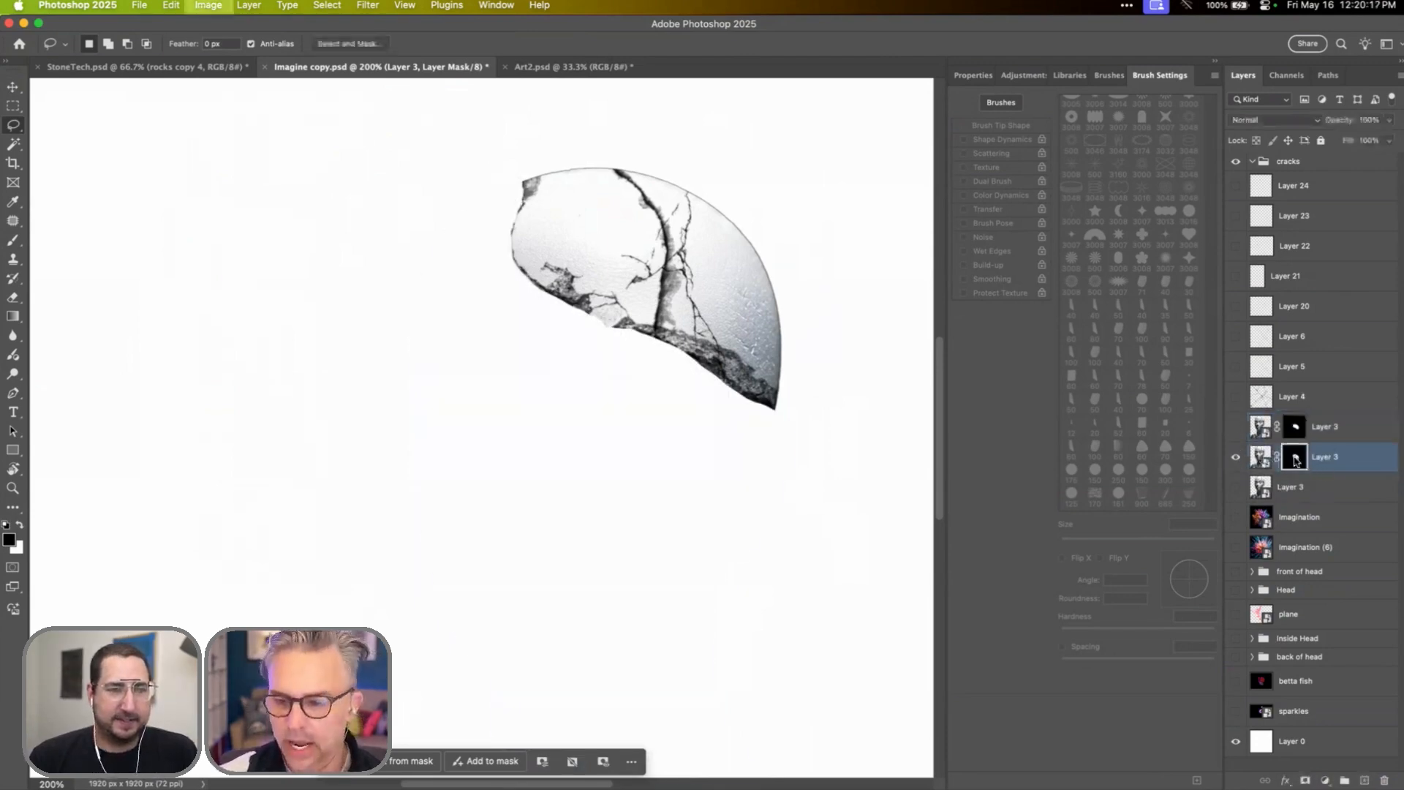
key(ctrl+i)
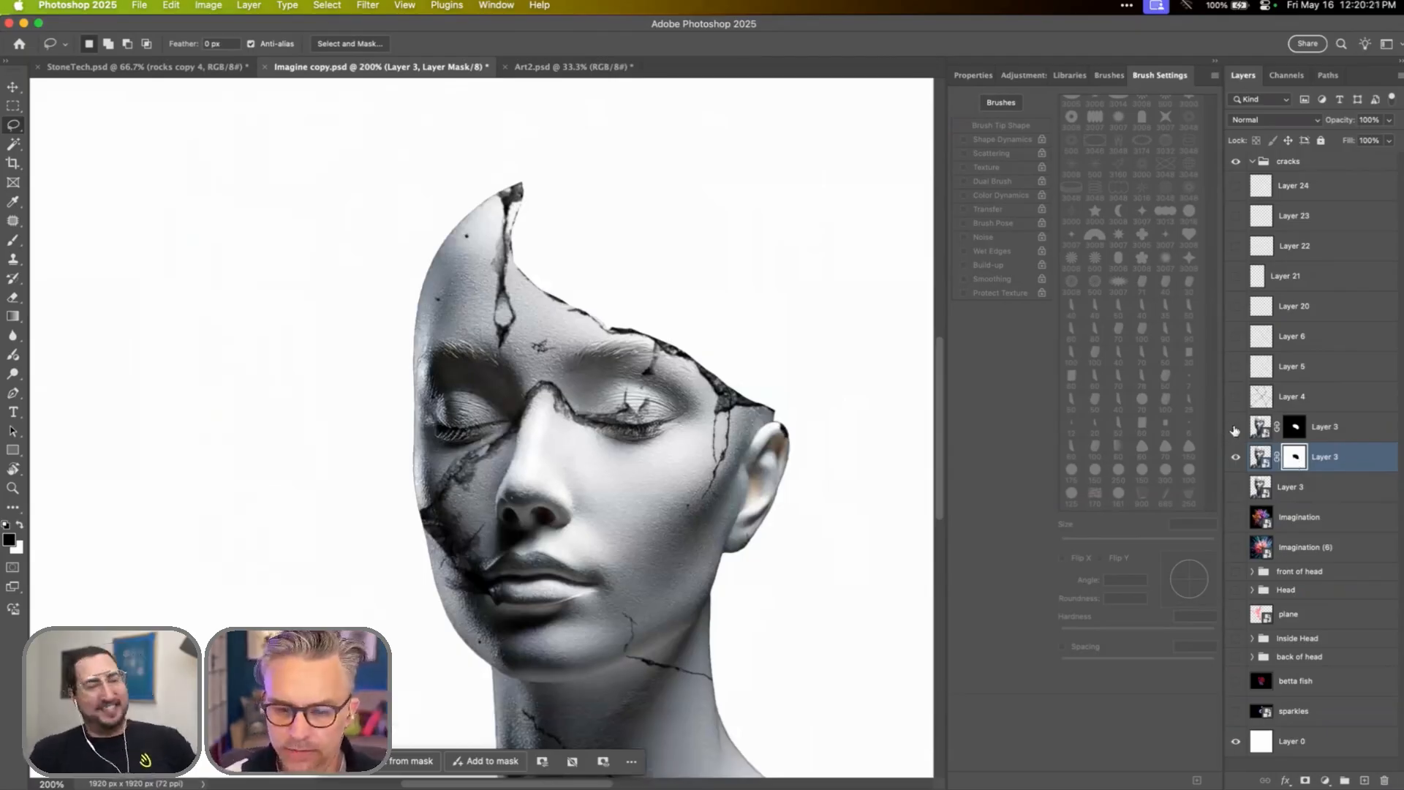
- Show the upper Layer 3 shard and shift the cracked head piece up and right
click(1237, 426)
click(1260, 426)
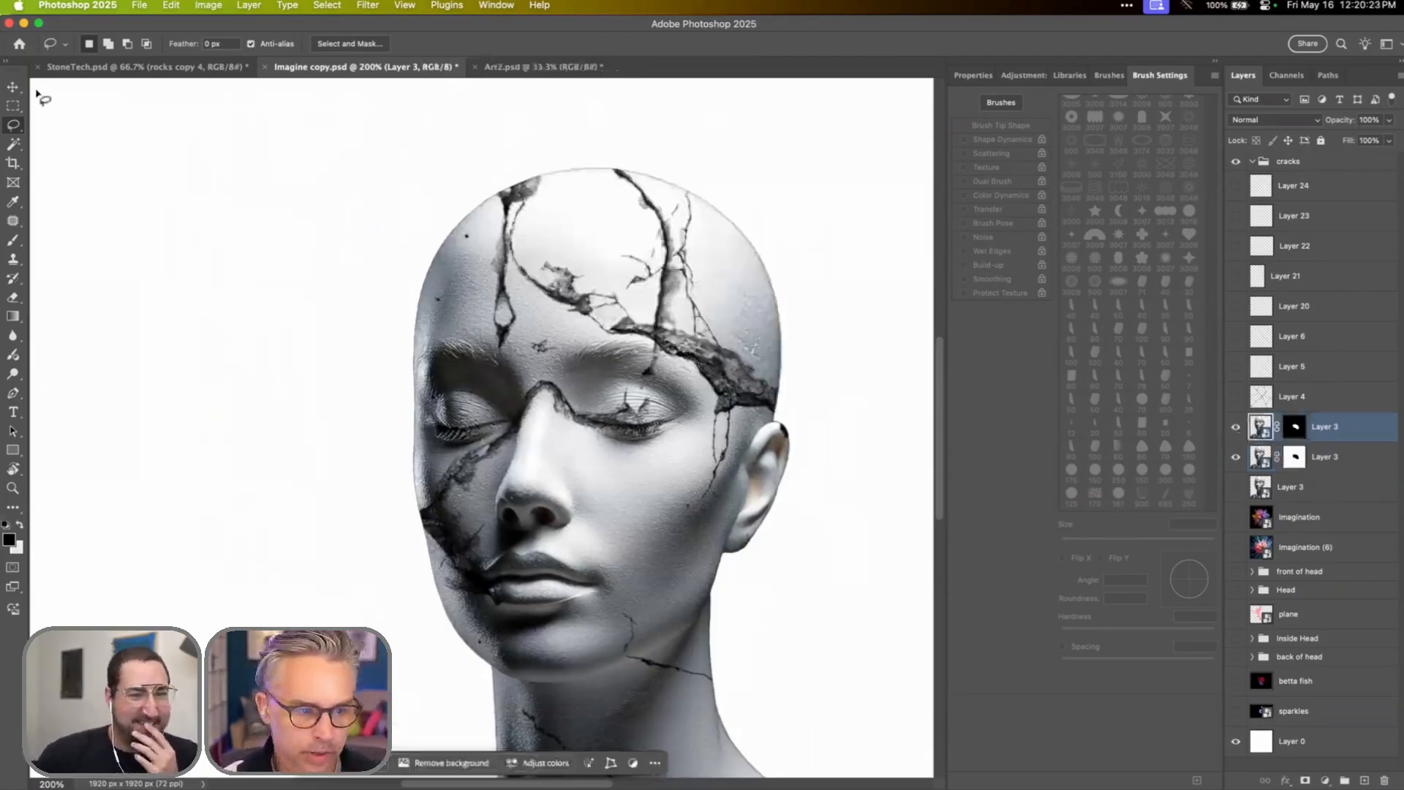
drag(483, 248, 556, 182)
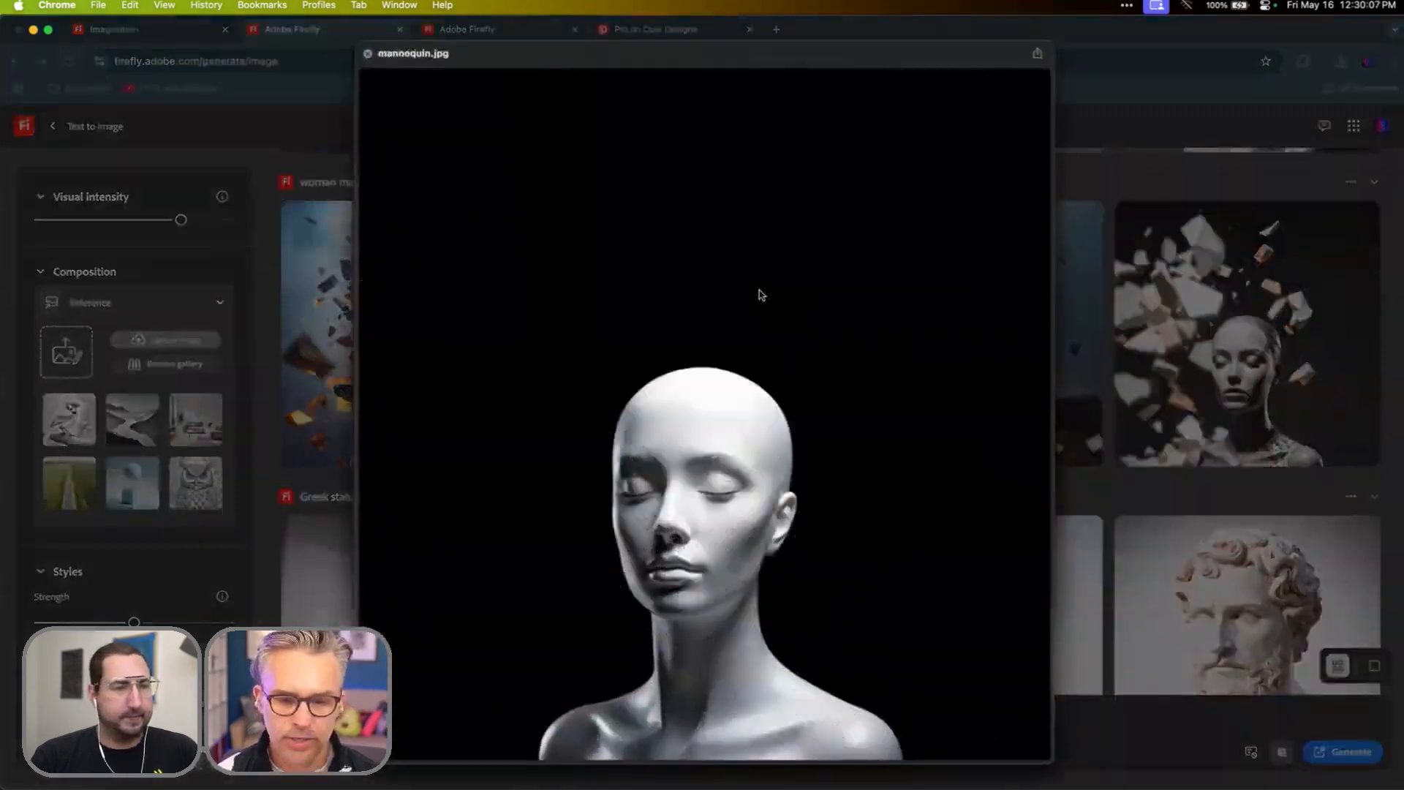
- Preview explode.jpg in Quick Look, then download the marble Greek statue portrait
key(Up)
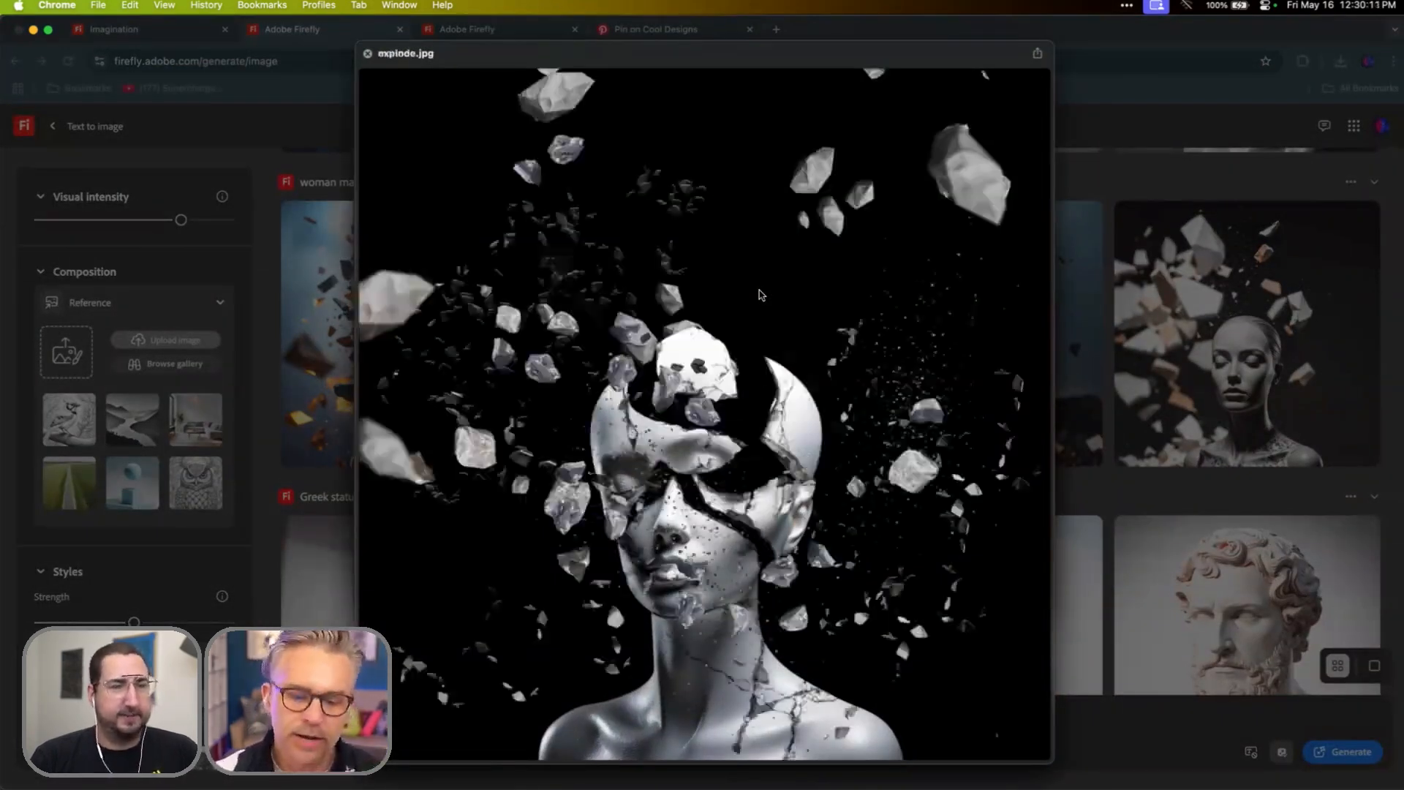
key(Return)
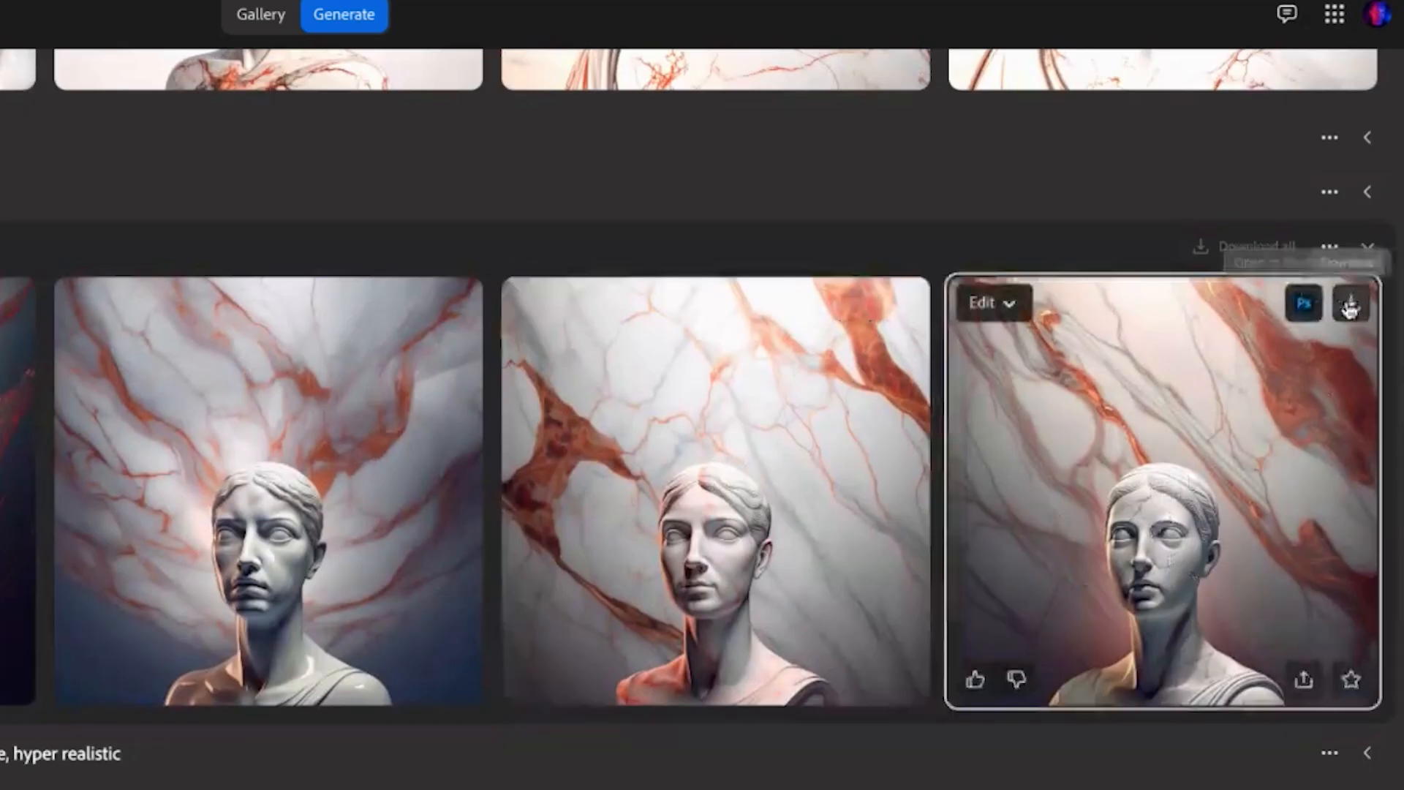
click(1349, 304)
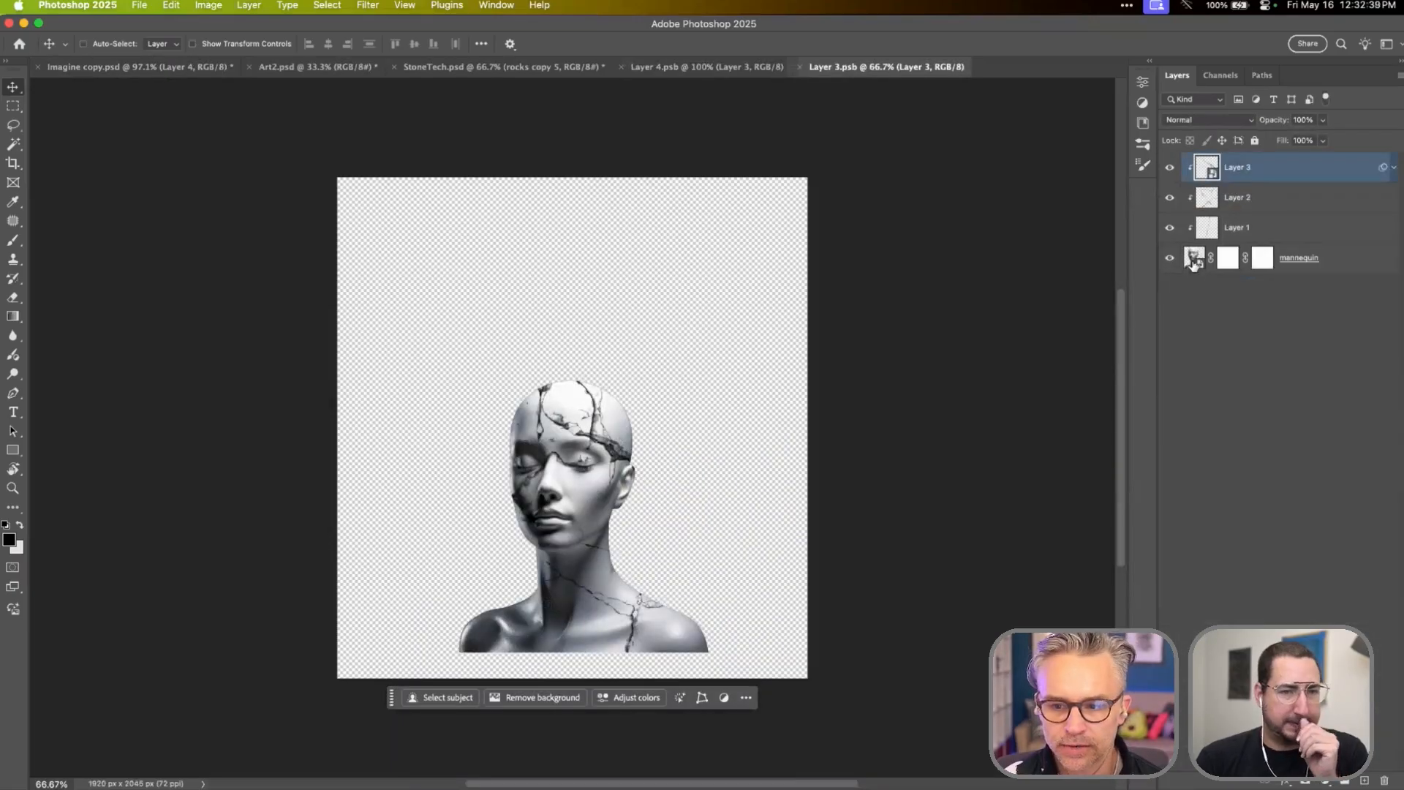
- Inside the mannequin smart object, place the Greek statue image and enlarge it to about 82%
click(1193, 259)
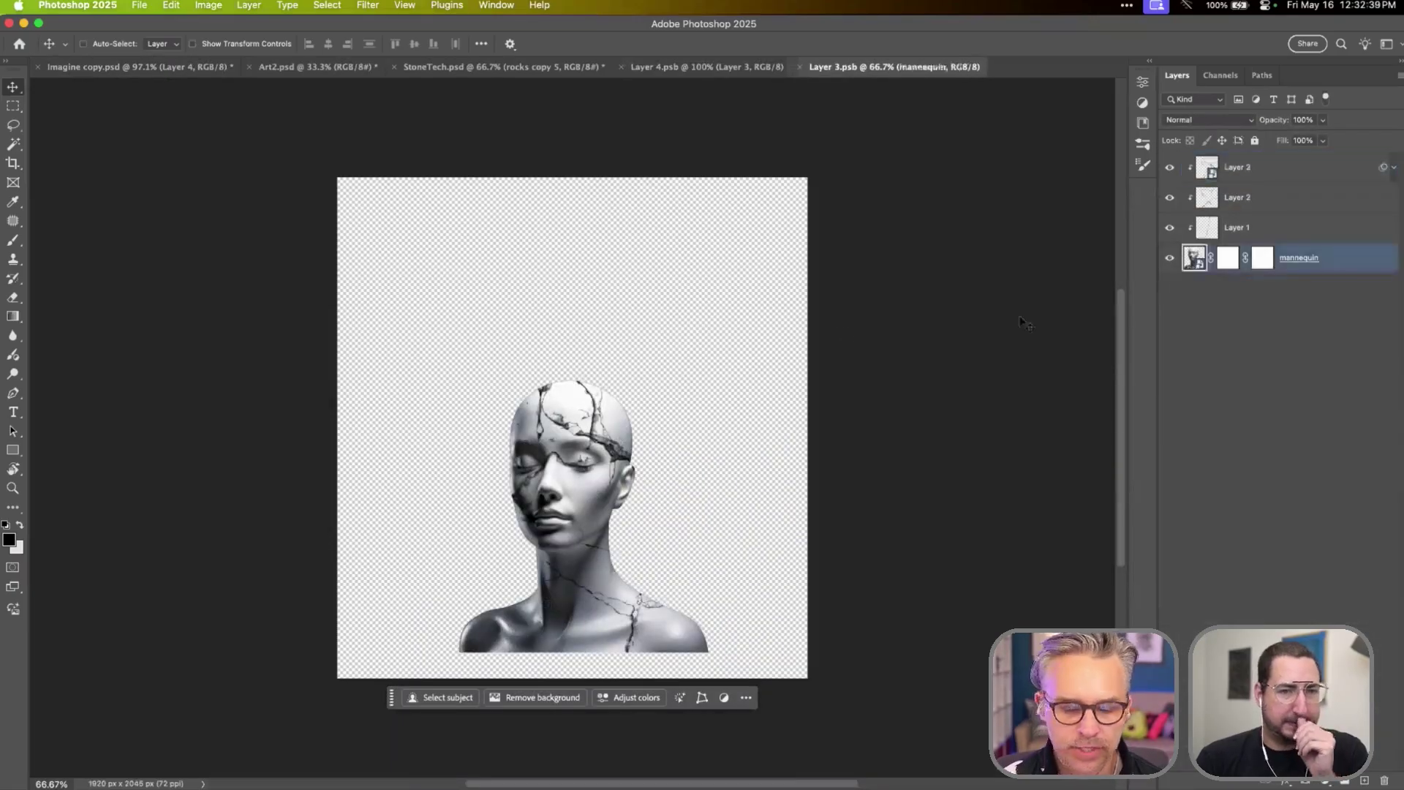
double_click(1194, 259)
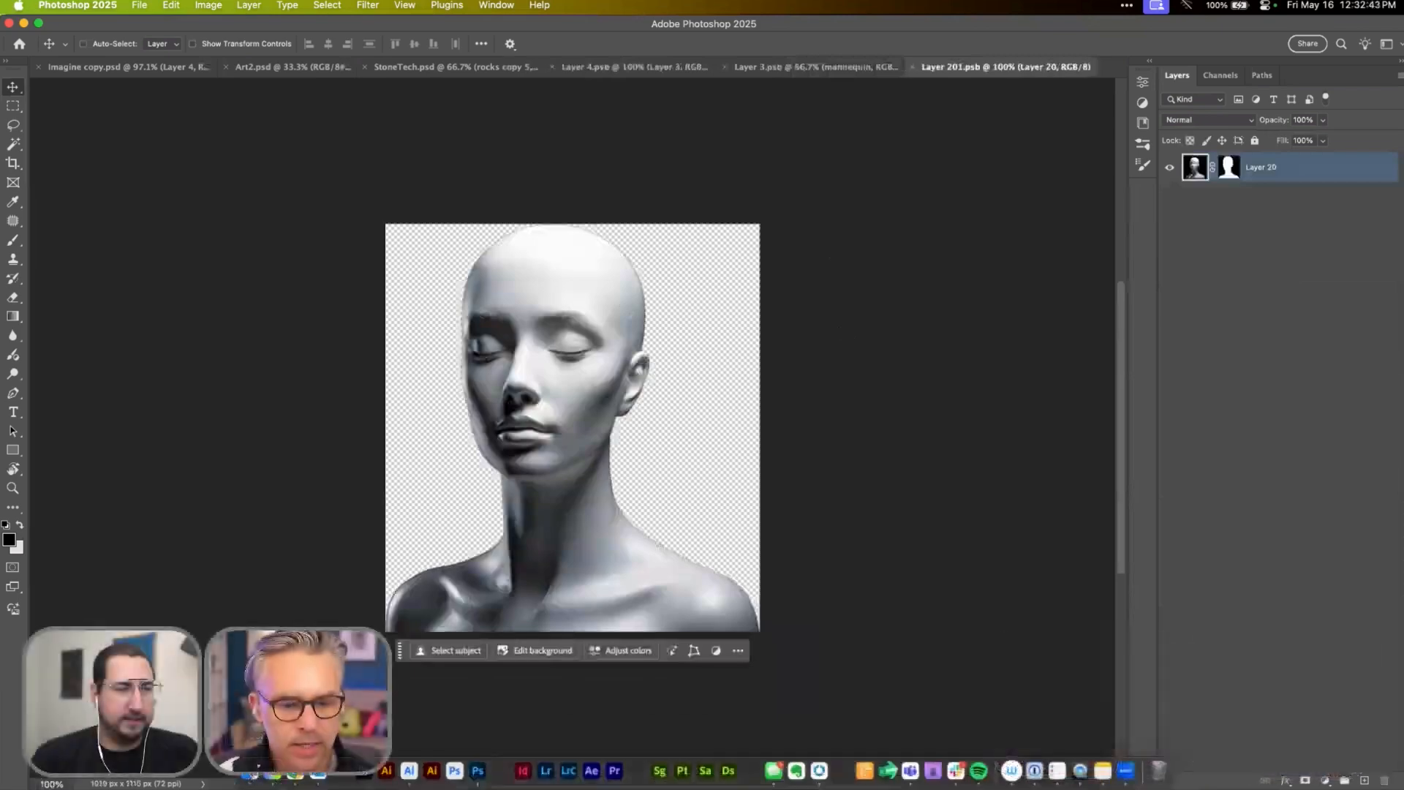
key(super+Tab)
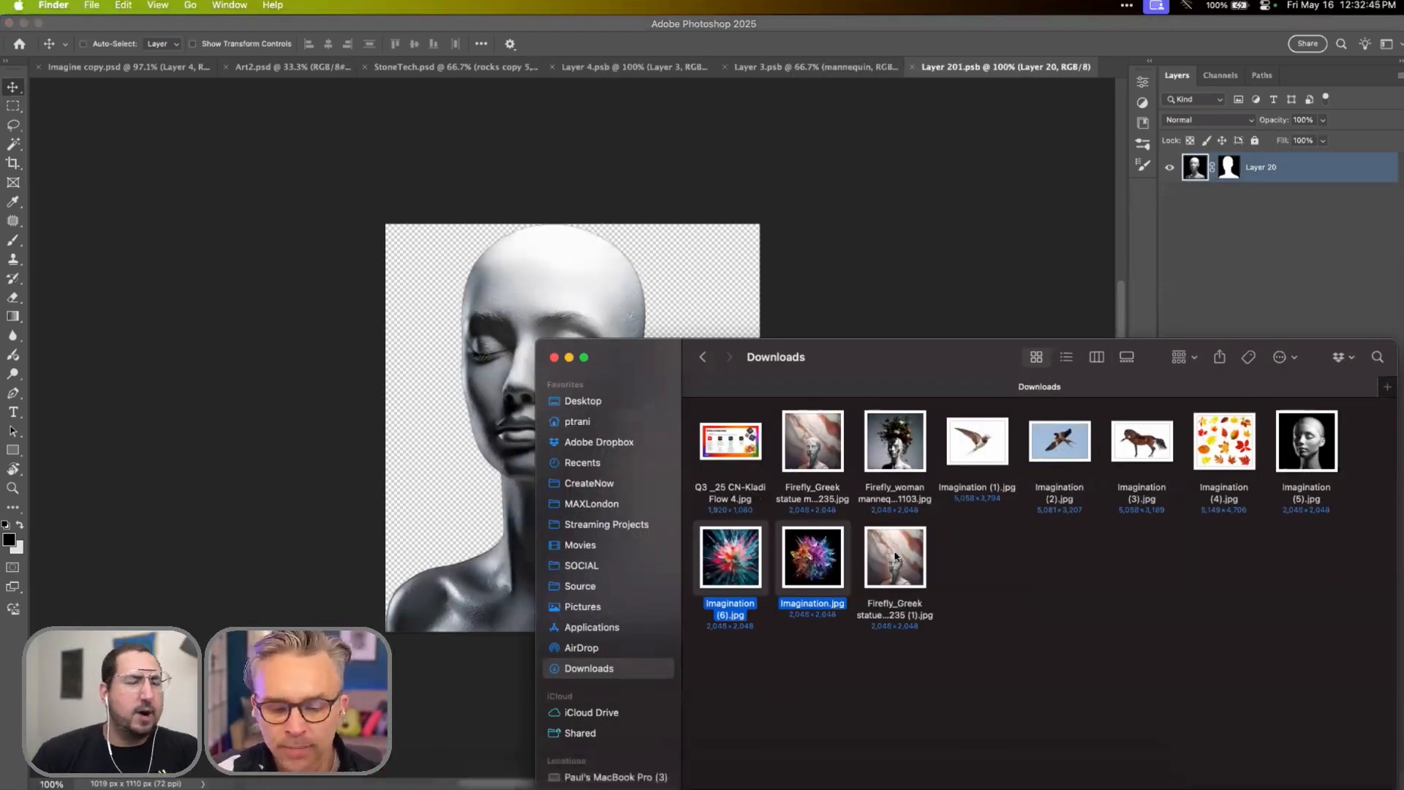
mouse_move(893, 557)
mouse_down()
mouse_move(383, 302)
mouse_move(402, 318)
mouse_up()
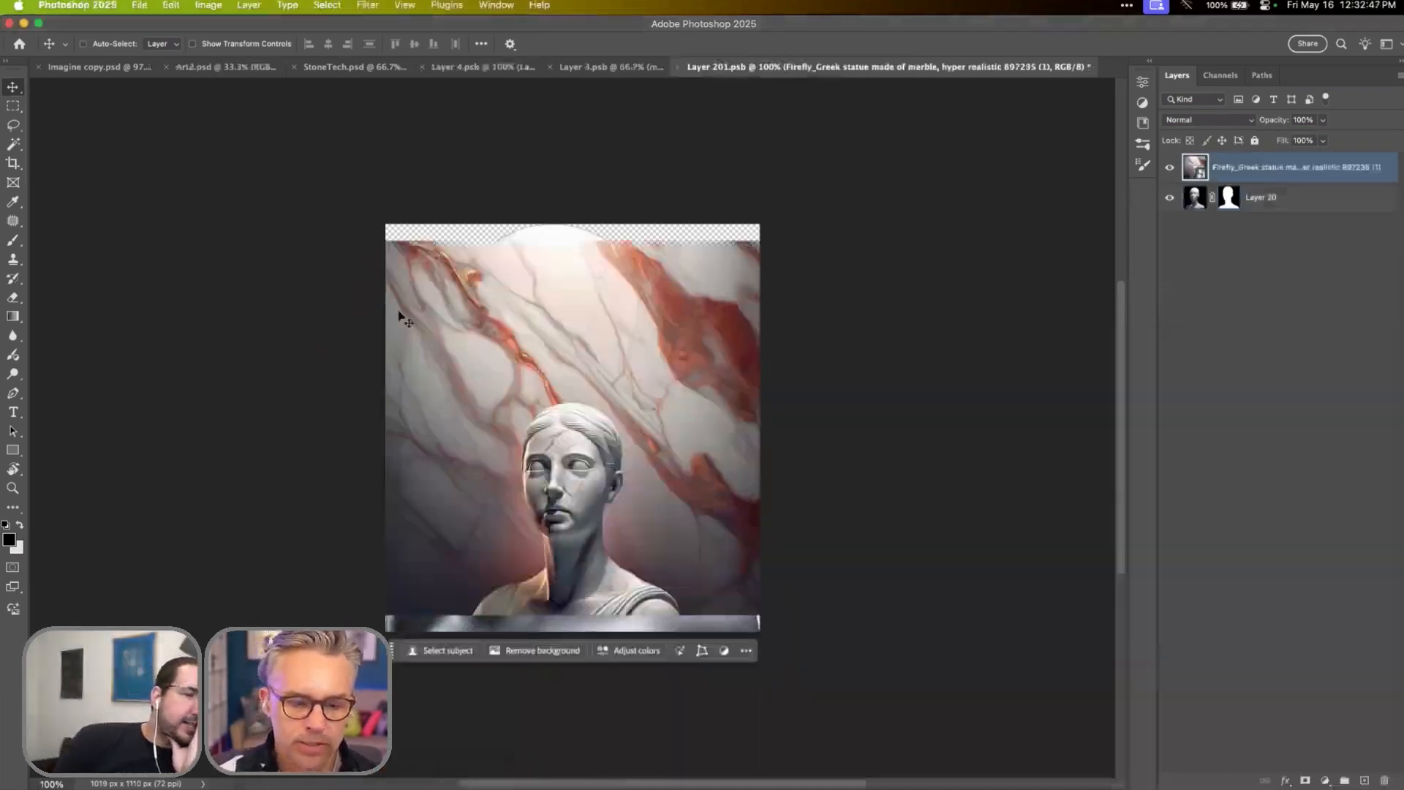
key(super+t)
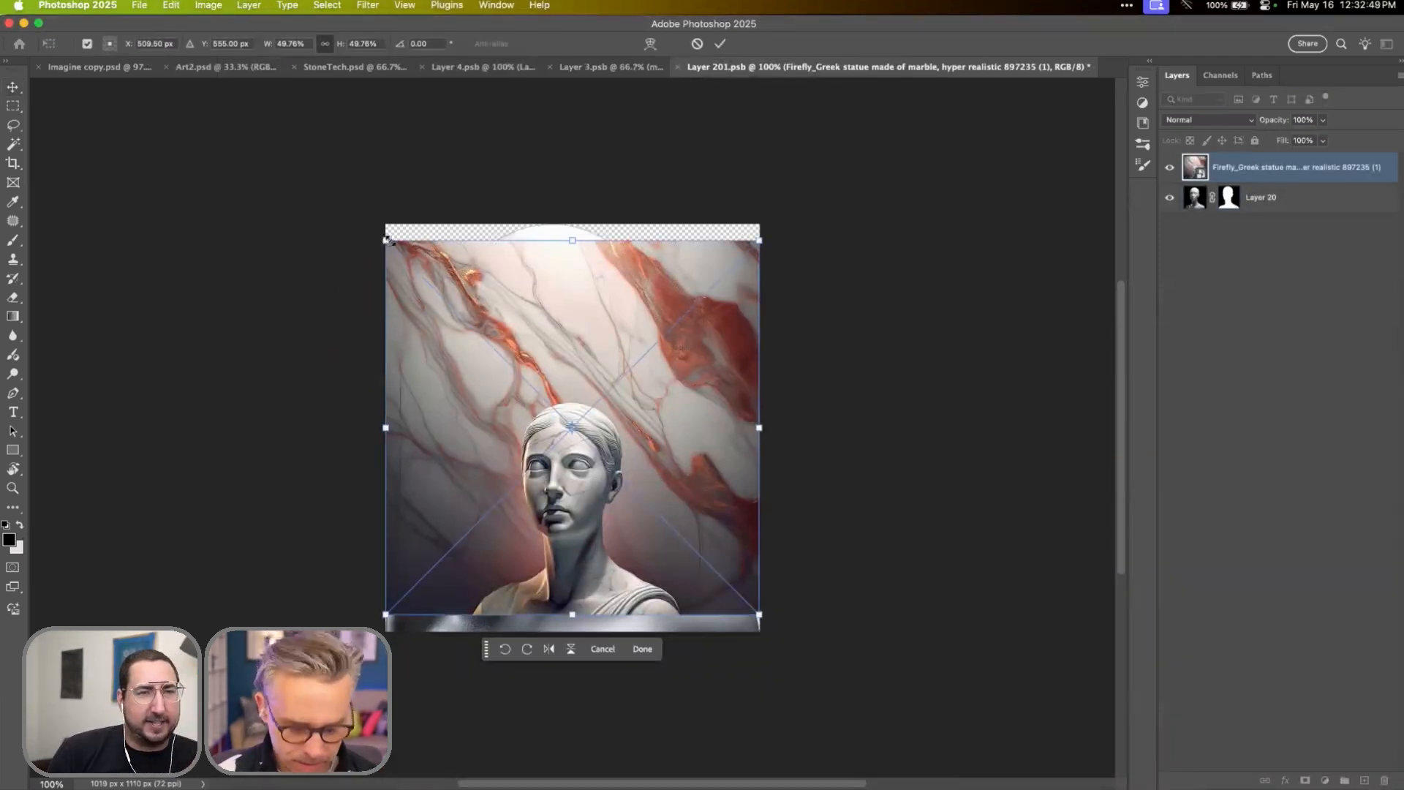
drag(387, 238, 266, 121)
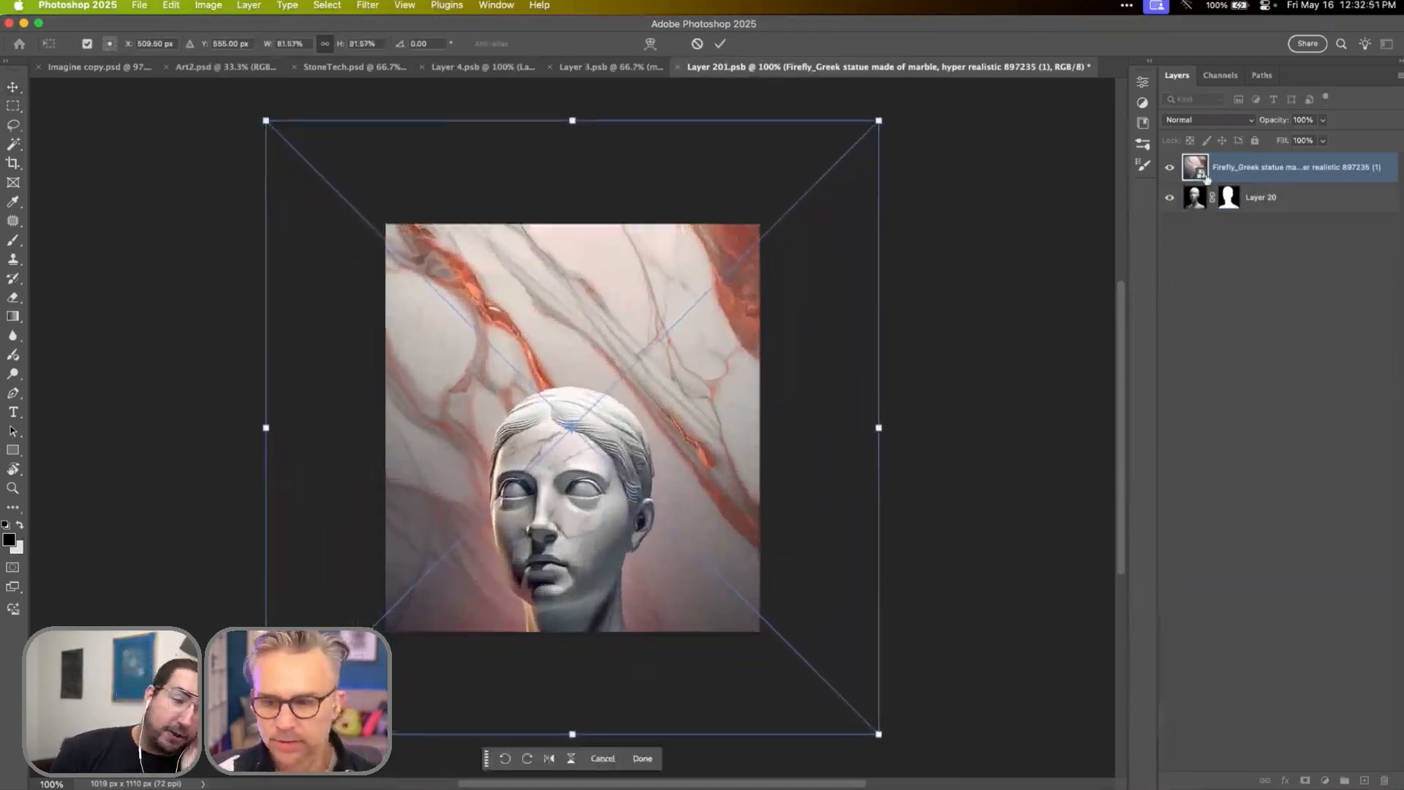
key(Return)
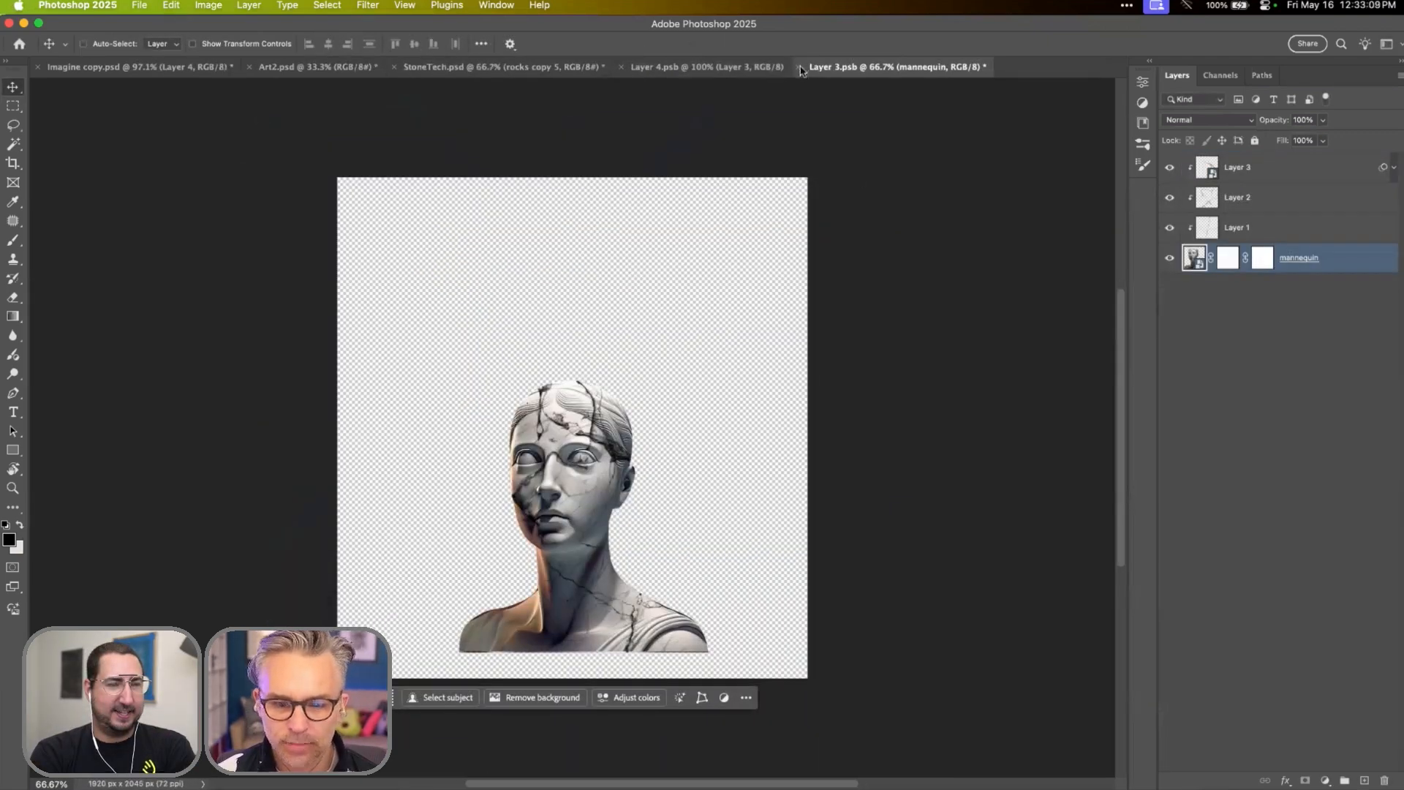
- Save and close Layer 3.psb and Layer 4.psb to return to the main composite
click(802, 66)
click(703, 289)
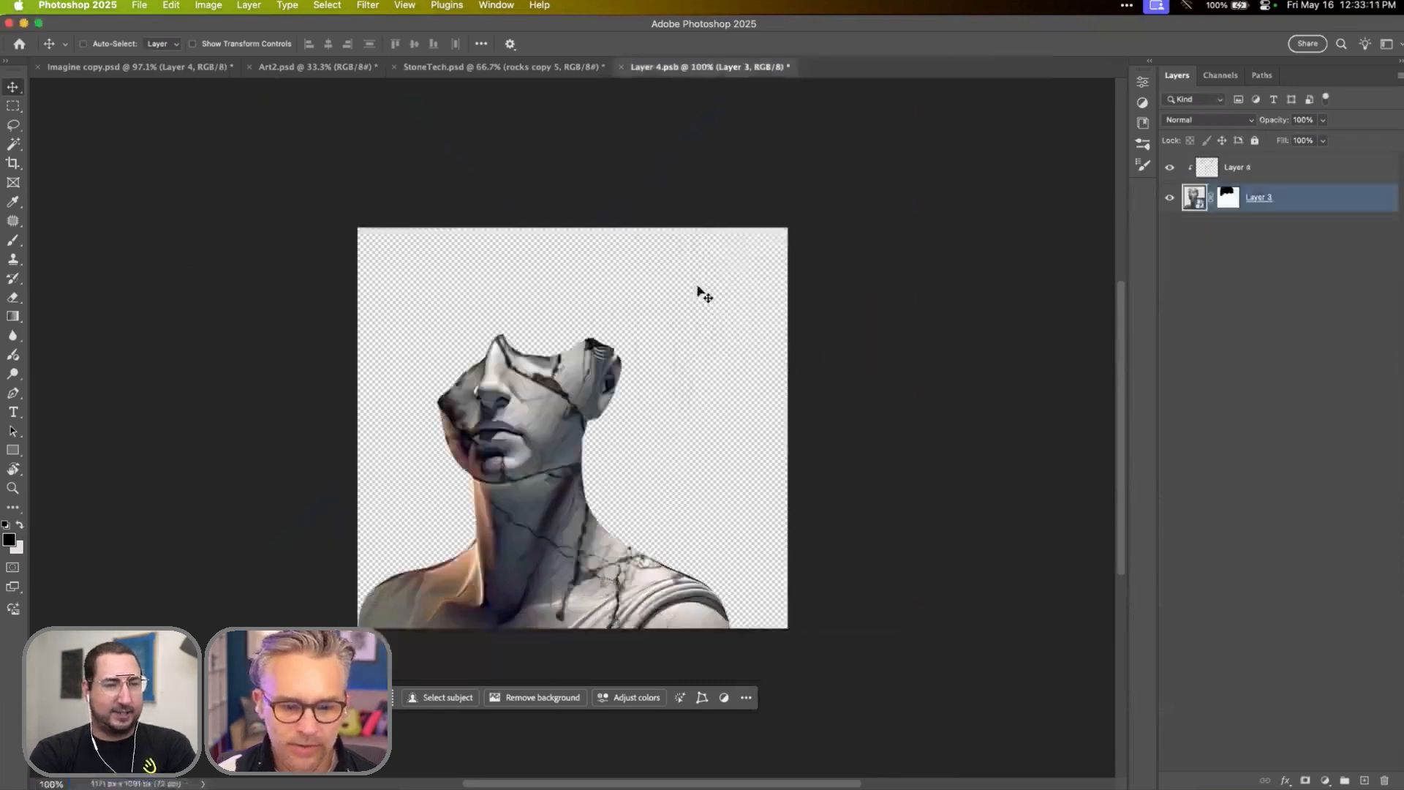
click(621, 67)
scroll(506, 509, down, 3)
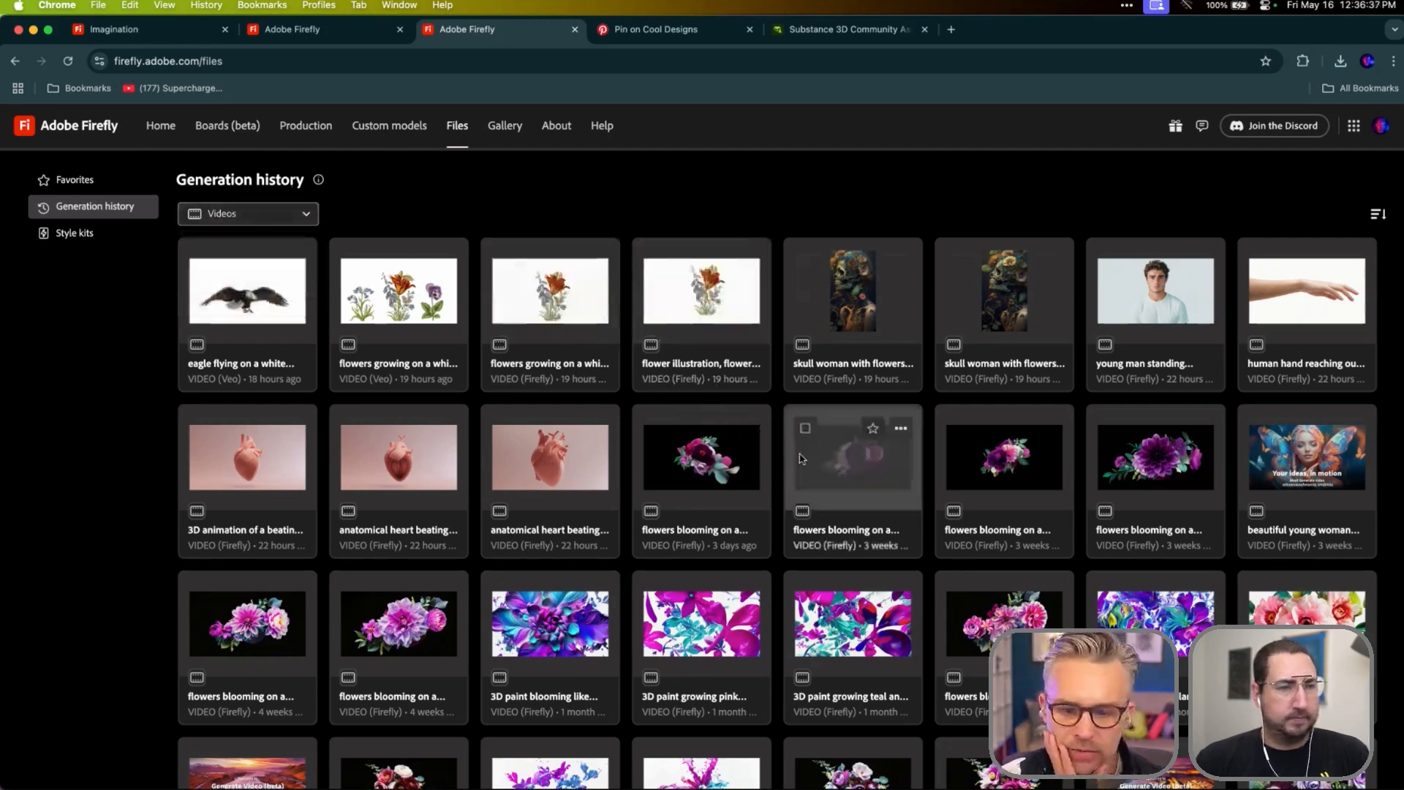
scroll(737, 429, down, 5)
scroll(790, 460, down, 5)
scroll(790, 459, down, 3)
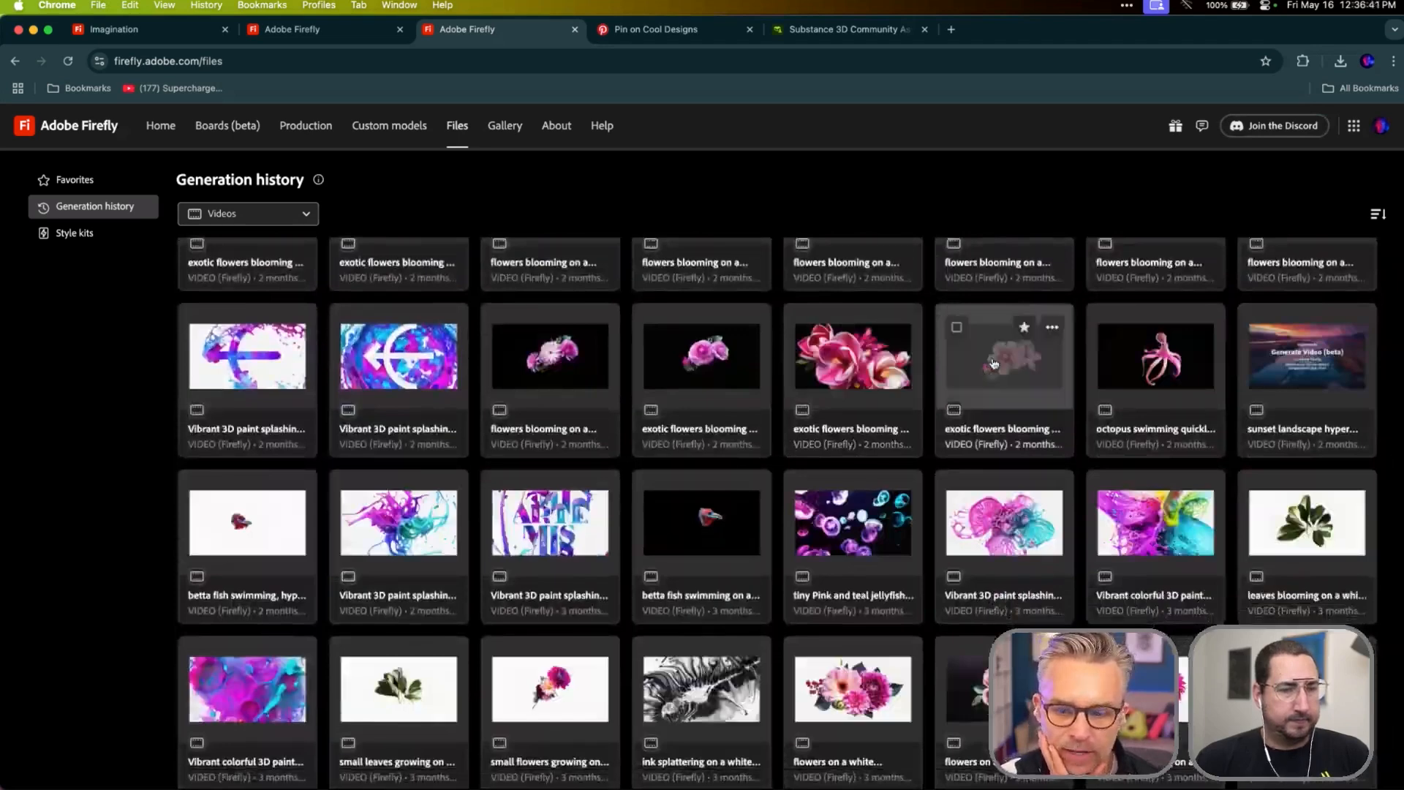
- Open the exotic flowers blooming video from generation history and play it
click(993, 365)
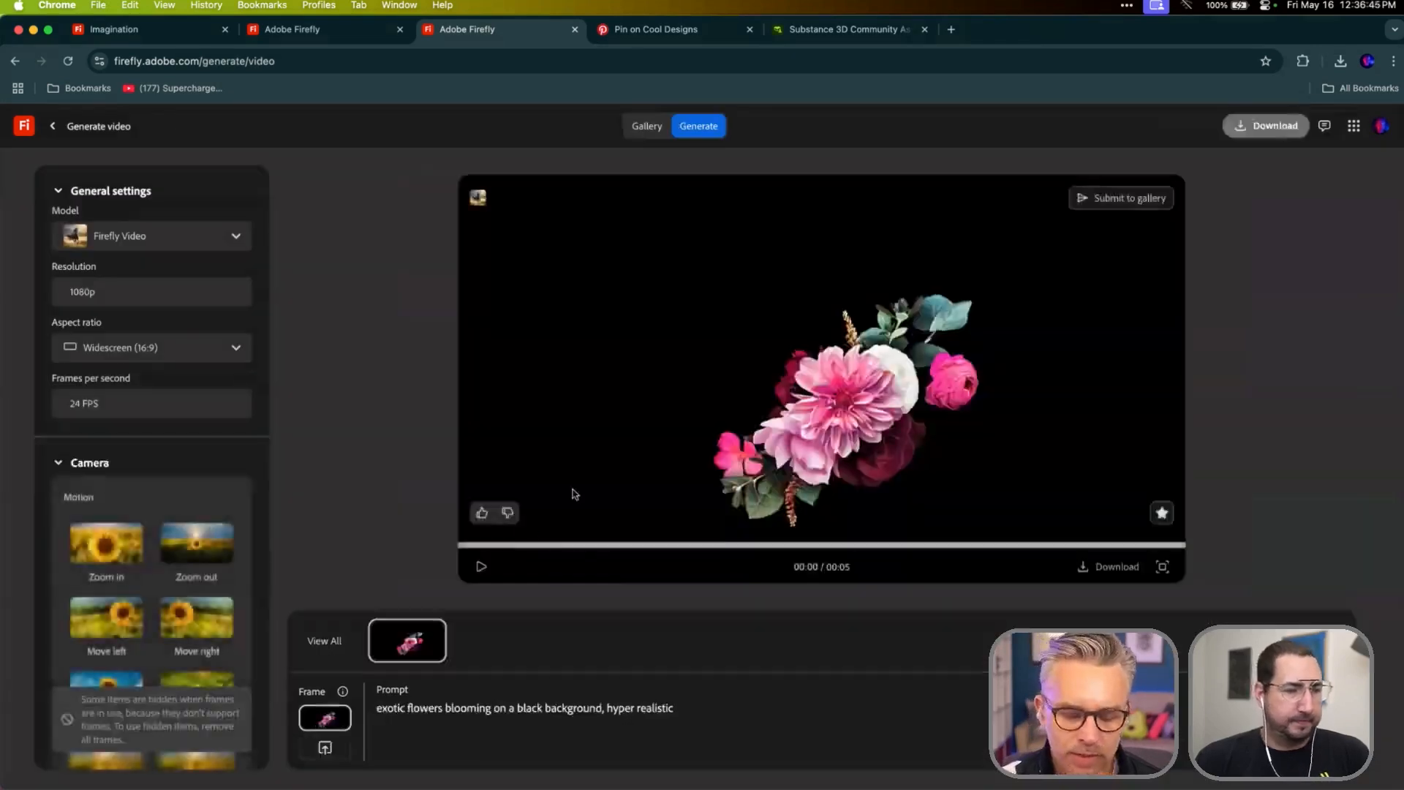
click(482, 567)
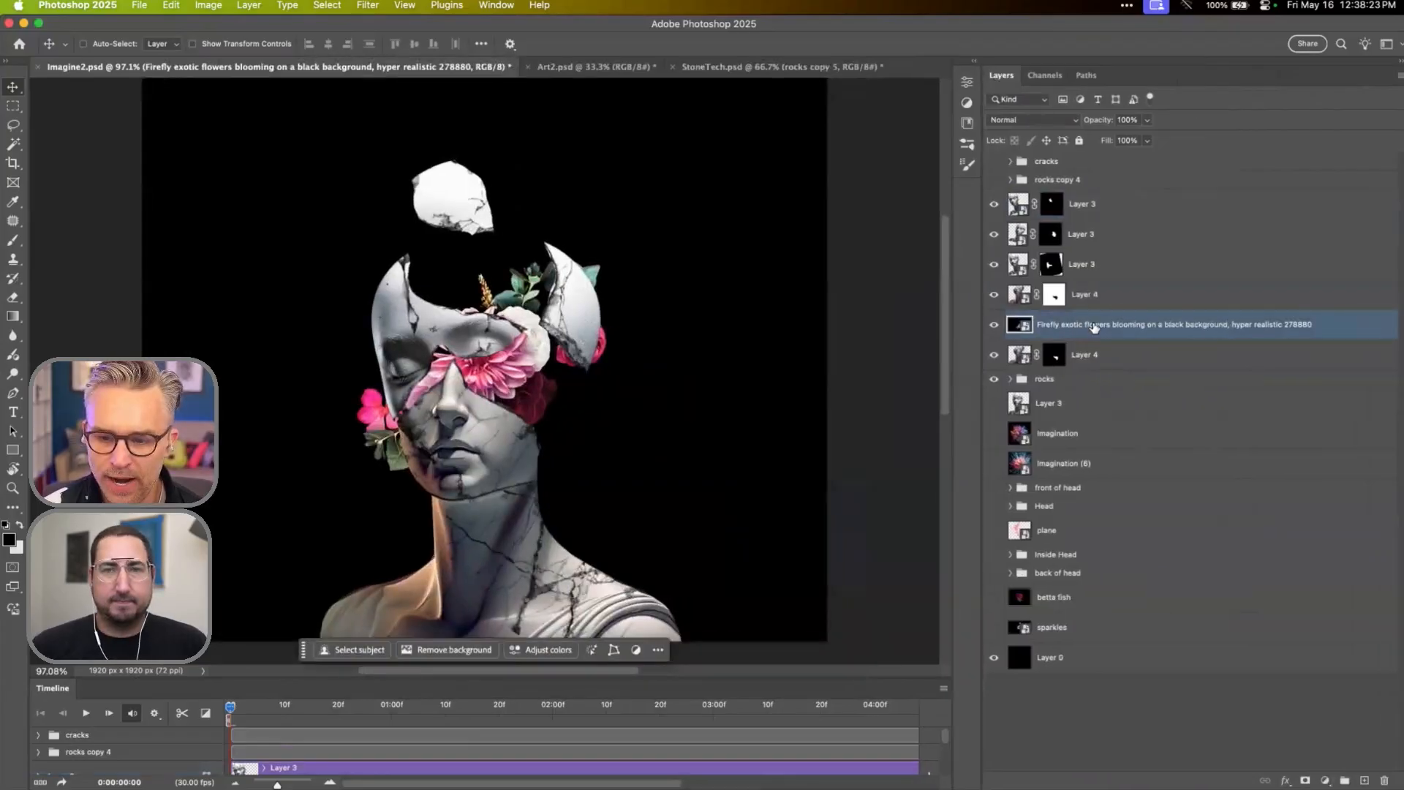
- At 04:00f rotate the Layer 4 fragment about 23 degrees outward
click(994, 325)
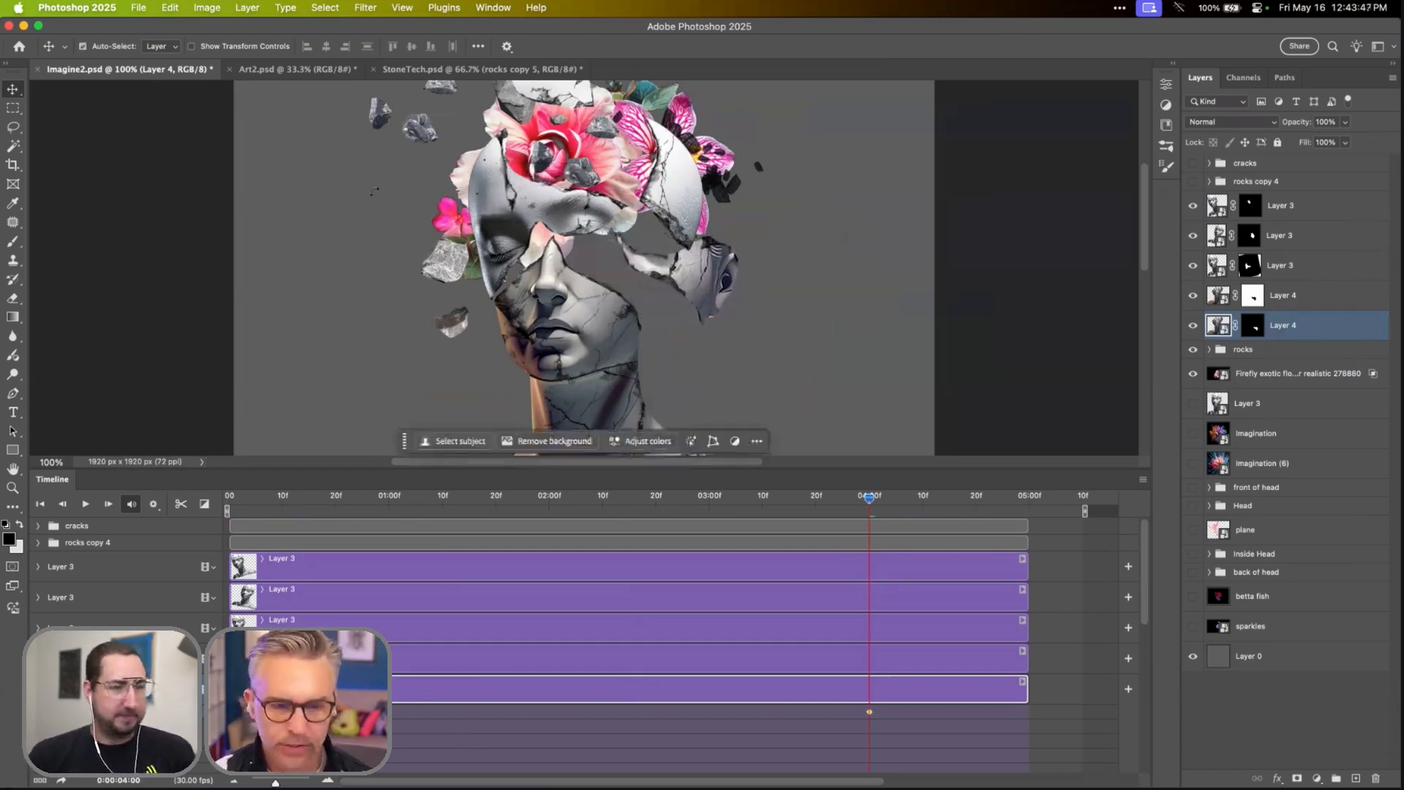
key(ctrl+t)
drag(636, 312, 665, 308)
key(Return)
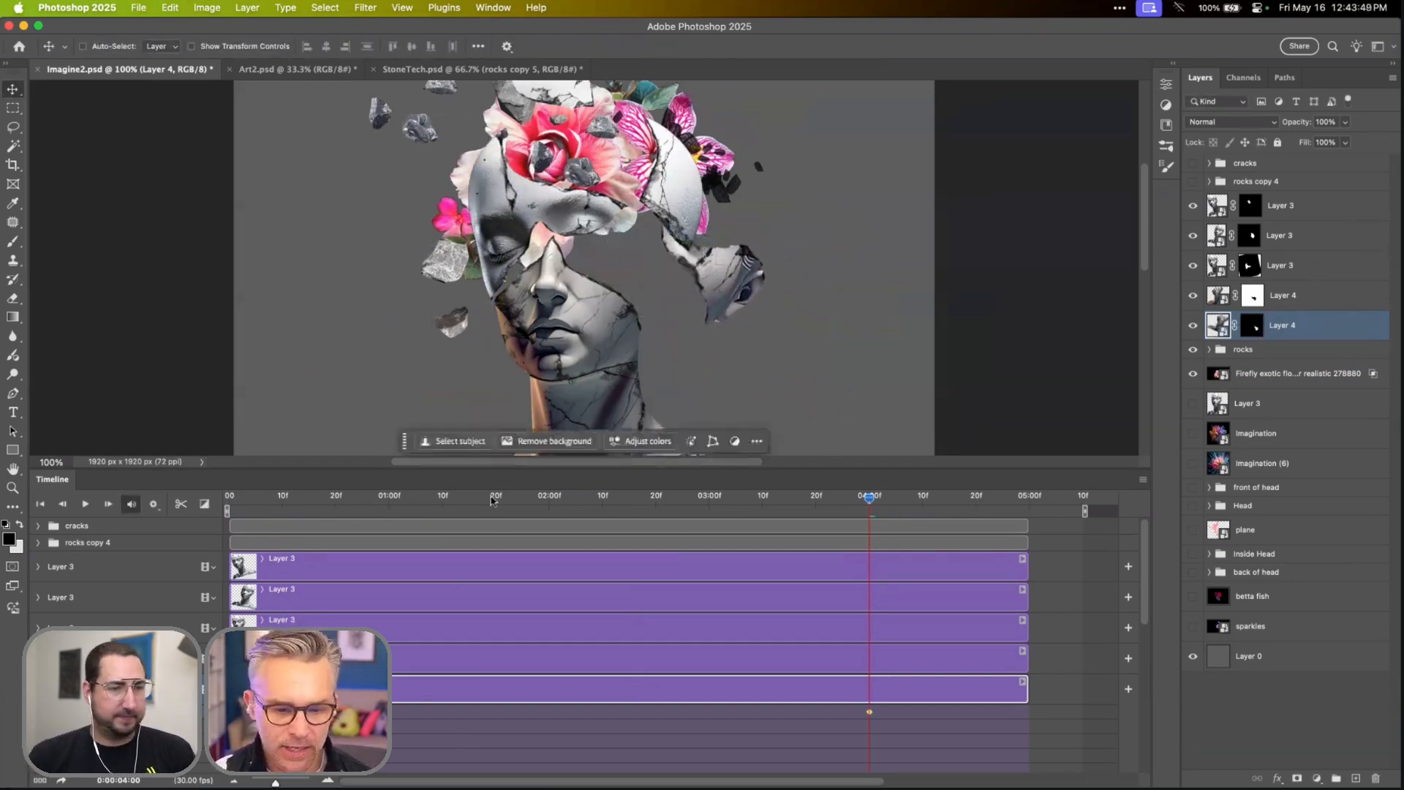
- At the first frame move the fragment left onto the face and rotate it back into place
key(Home)
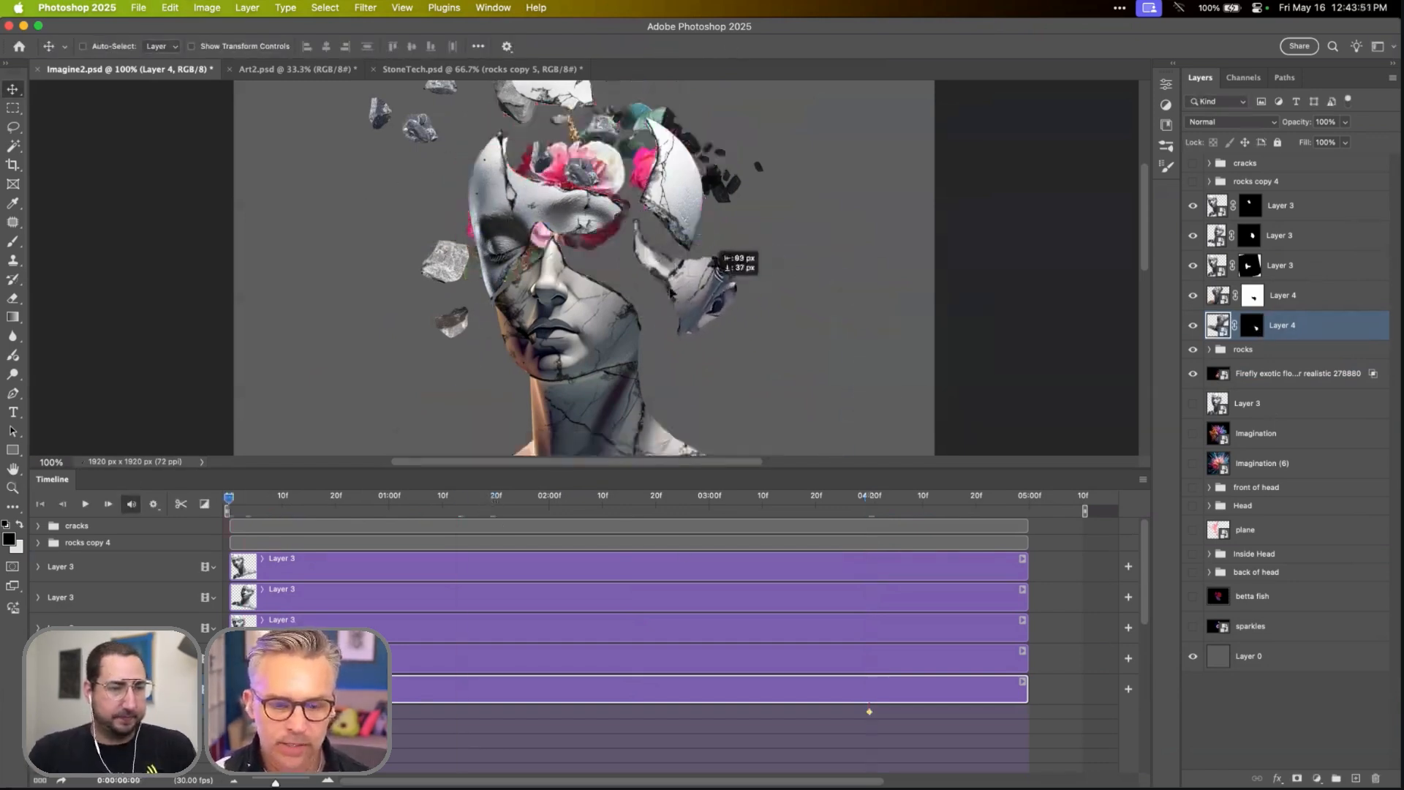
drag(721, 287, 672, 294)
key(ctrl+t)
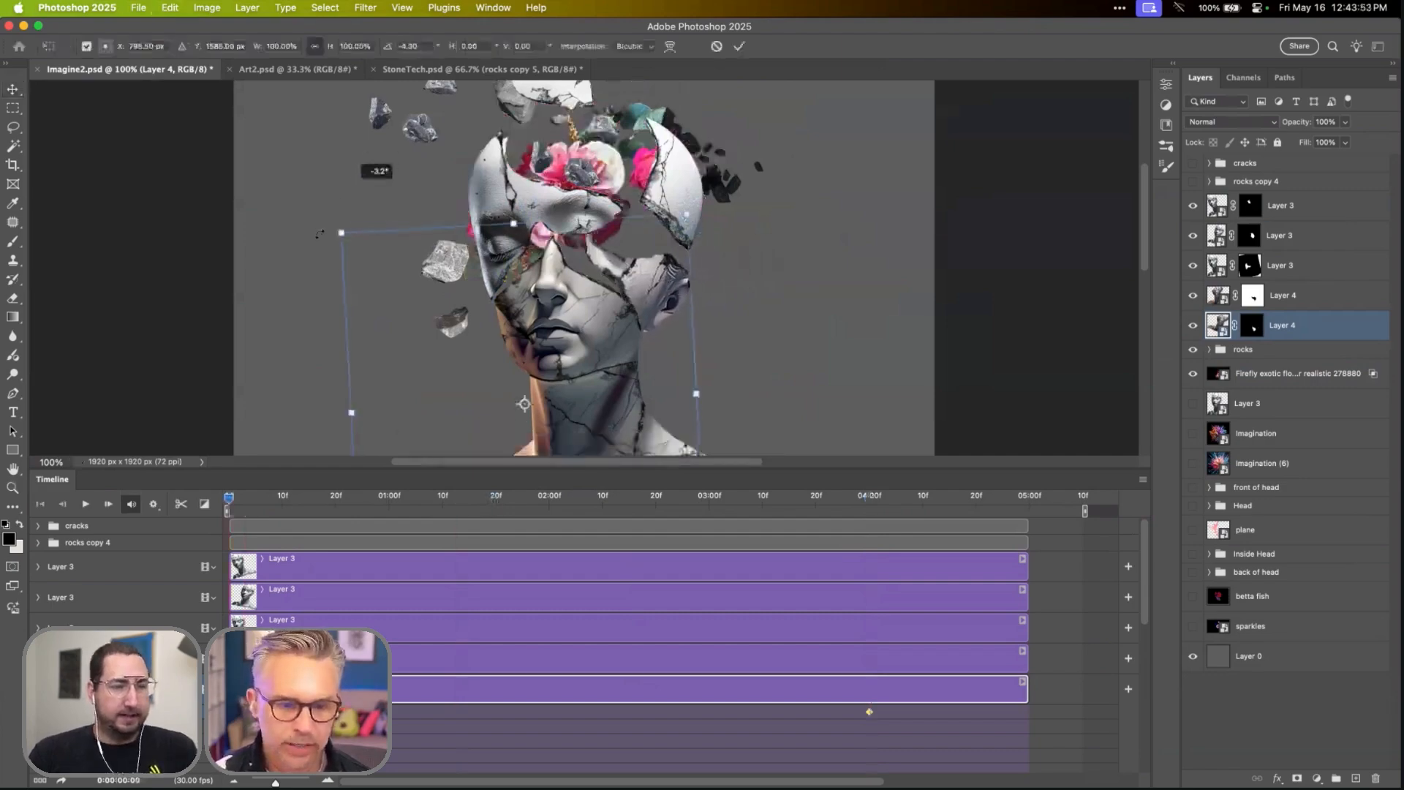
drag(363, 198, 329, 242)
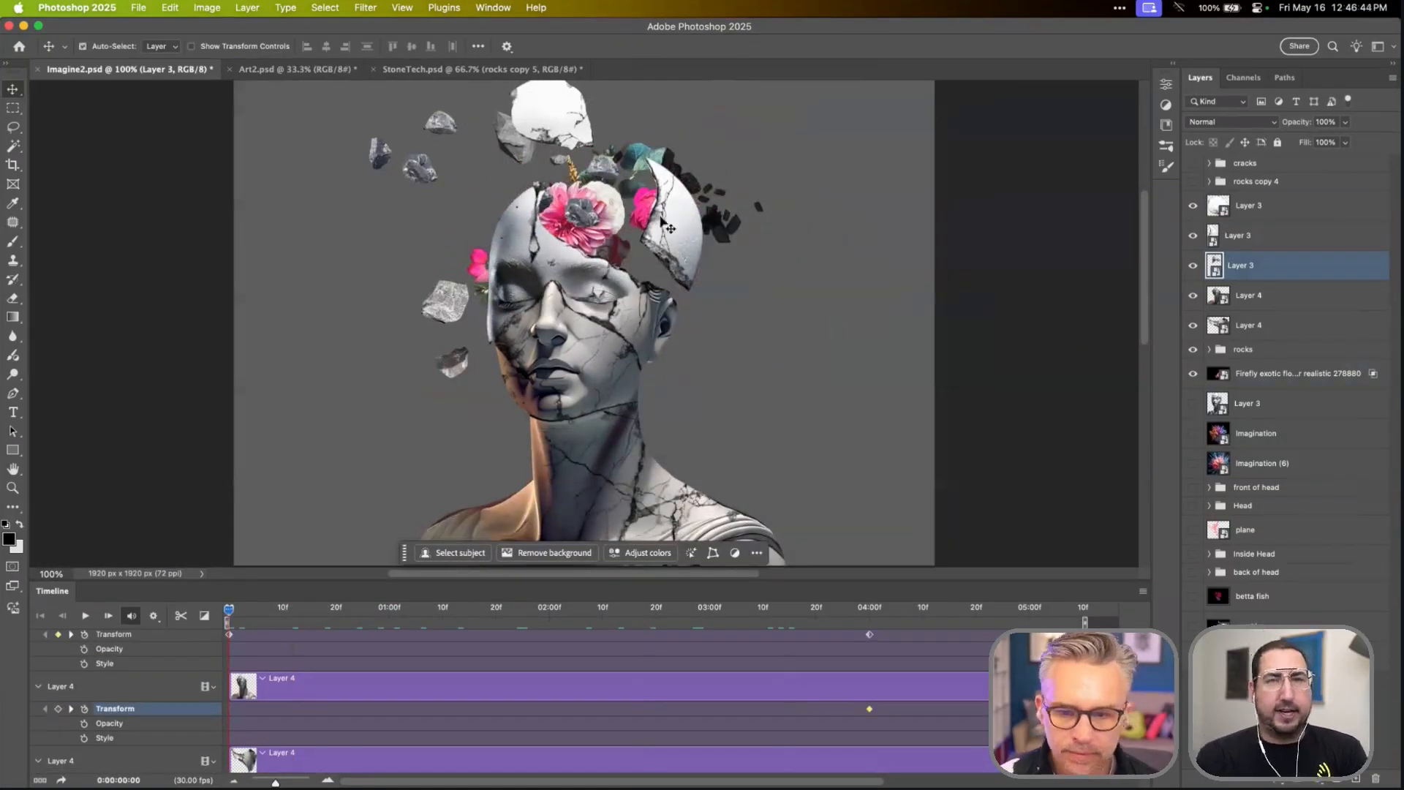
- Select the second Layer 3 head fragment to rotate it about -3° inward
click(668, 227)
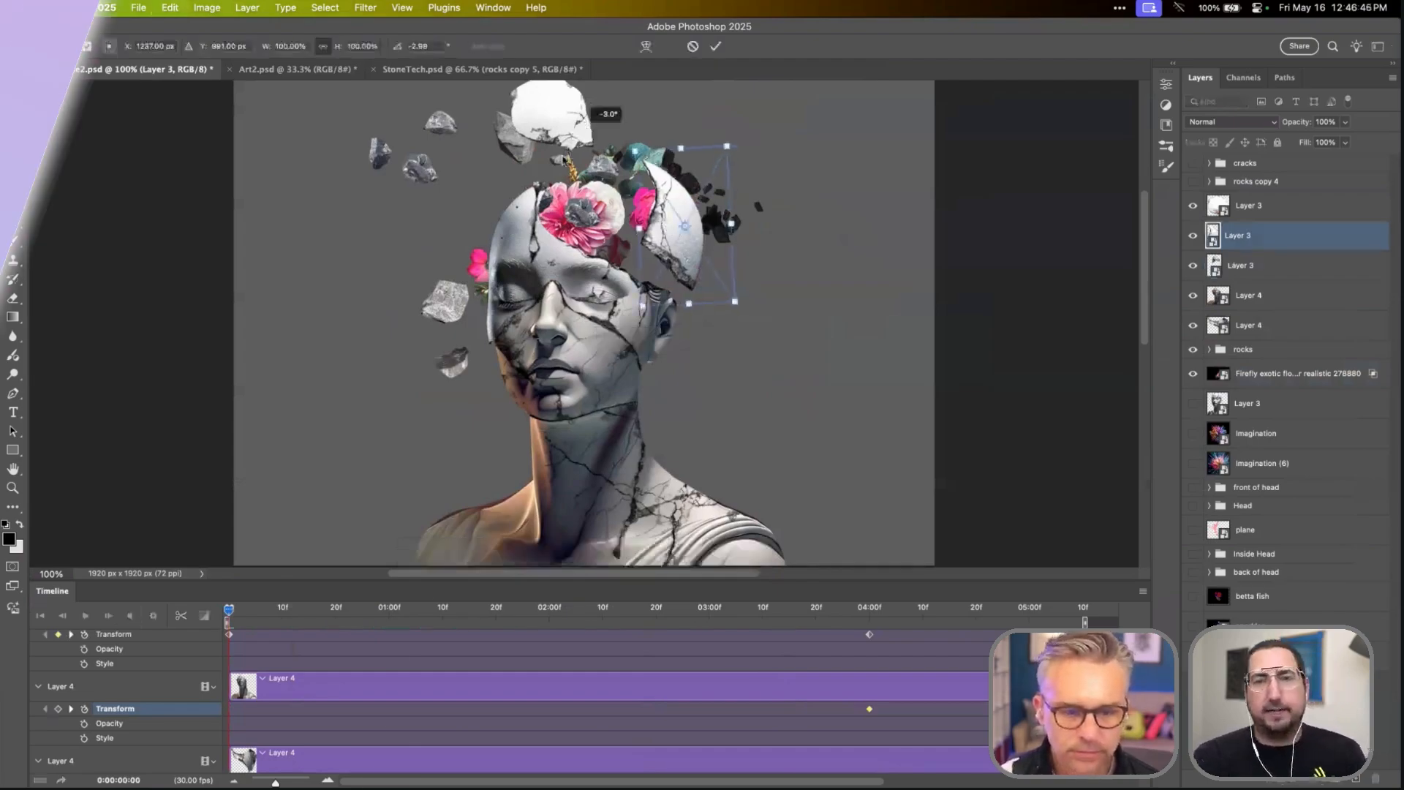